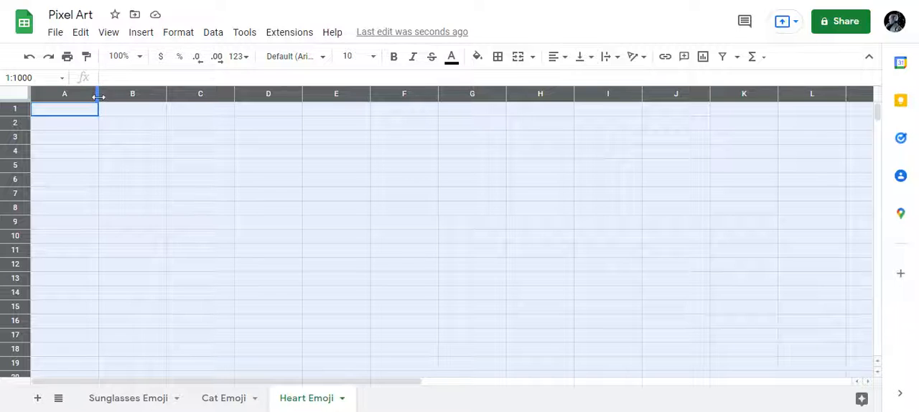
Step: Narrow all columns of the Heart Emoji sheet together so the cells become small, roughly square pixels
{"action": "left_click_drag", "start_coordinate": [98, 96], "coordinate": [46, 93]}
{"action": "left_click", "coordinate": [538, 166]}
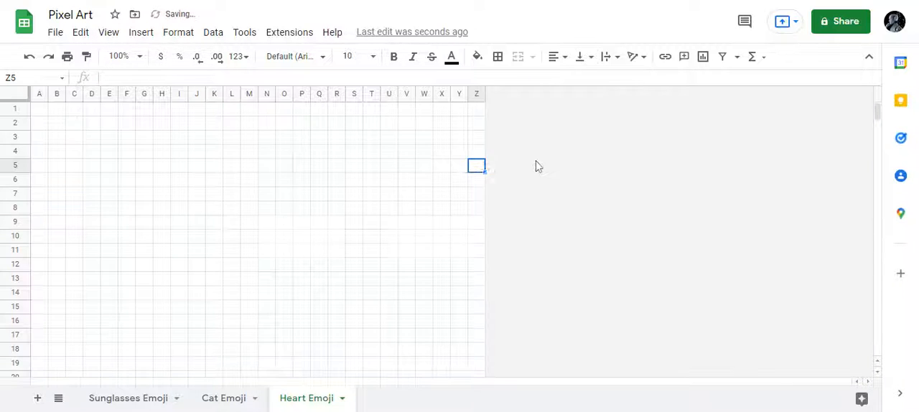
{"action": "left_click", "coordinate": [370, 110]}
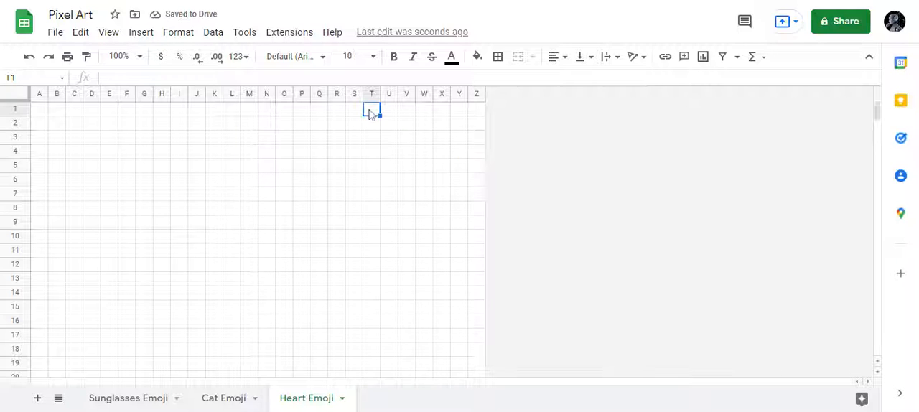
{"action": "left_click_drag", "start_coordinate": [38, 109], "coordinate": [359, 118]}
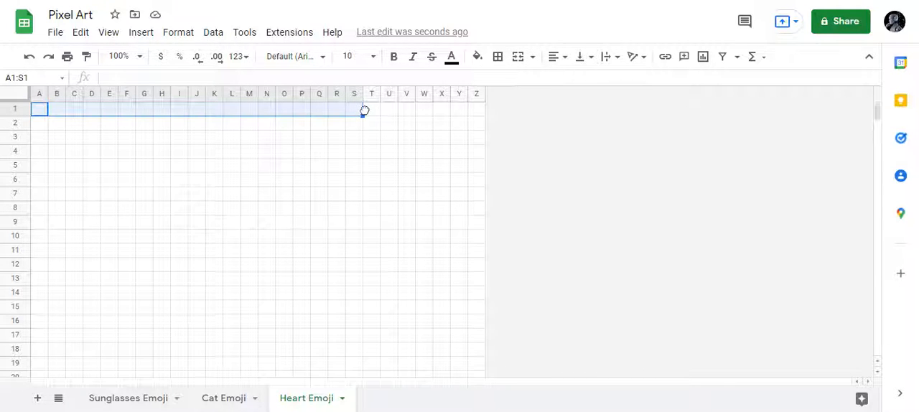
{"action": "left_click", "coordinate": [370, 112]}
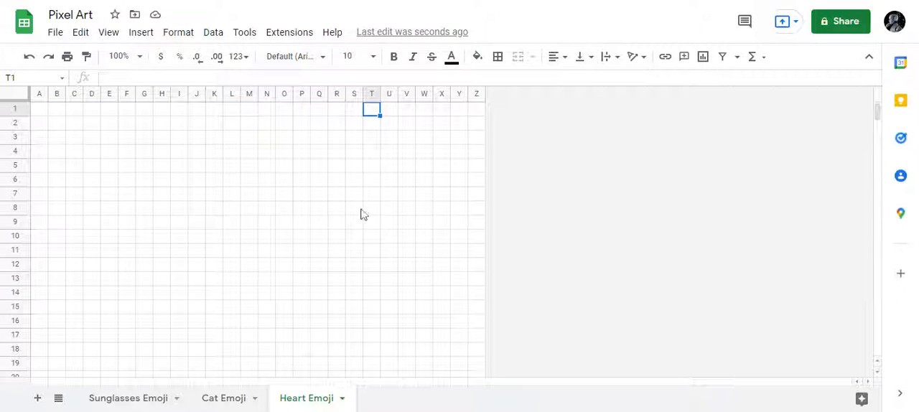
Step: Delete rows 19 to 1000 from the Heart Emoji sheet
{"action": "left_click", "coordinate": [343, 367]}
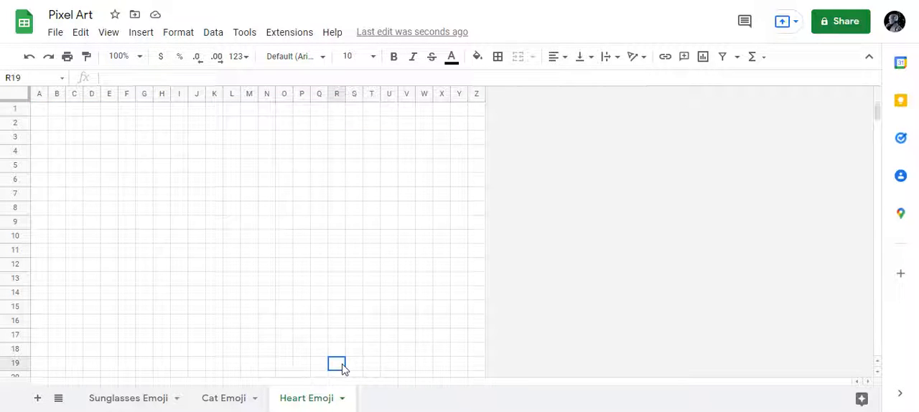
{"action": "key", "text": "Left"}
{"action": "key", "text": "Left"}
{"action": "key", "text": "Left"}
{"action": "key", "text": "Left"}
{"action": "key", "text": "Left"}
{"action": "key", "text": "Left"}
{"action": "key", "text": "Left"}
{"action": "key", "text": "Left"}
{"action": "key", "text": "Left"}
{"action": "key", "text": "Left"}
{"action": "key", "text": "Left"}
{"action": "key", "text": "Left"}
{"action": "key", "text": "Left"}
{"action": "key", "text": "Left"}
{"action": "key", "text": "Left"}
{"action": "key", "text": "Left"}
{"action": "key", "text": "Left"}
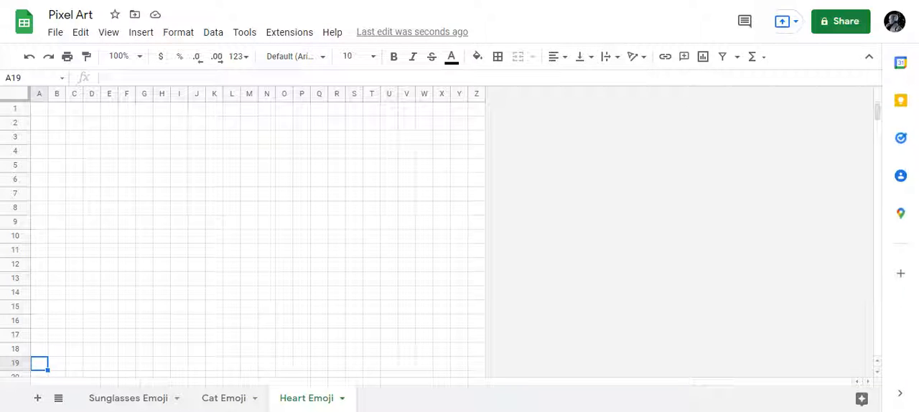
{"action": "key", "text": "shift+Right"}
{"action": "key", "text": "shift+Right"}
{"action": "key", "text": "shift+Right"}
{"action": "key", "text": "shift+Right"}
{"action": "key", "text": "shift+Right"}
{"action": "key", "text": "shift+Right"}
{"action": "key", "text": "shift+Right"}
{"action": "key", "text": "shift+Right"}
{"action": "key", "text": "shift+Right"}
{"action": "key", "text": "shift+Right"}
{"action": "key", "text": "shift+Right"}
{"action": "key", "text": "shift+Right"}
{"action": "key", "text": "shift+Right"}
{"action": "key", "text": "shift+Right"}
{"action": "key", "text": "shift+Right"}
{"action": "key", "text": "shift+Right"}
{"action": "key", "text": "shift+Right"}
{"action": "key", "text": "shift+Right"}
{"action": "key", "text": "shift+Right"}
{"action": "key", "text": "shift+Right"}
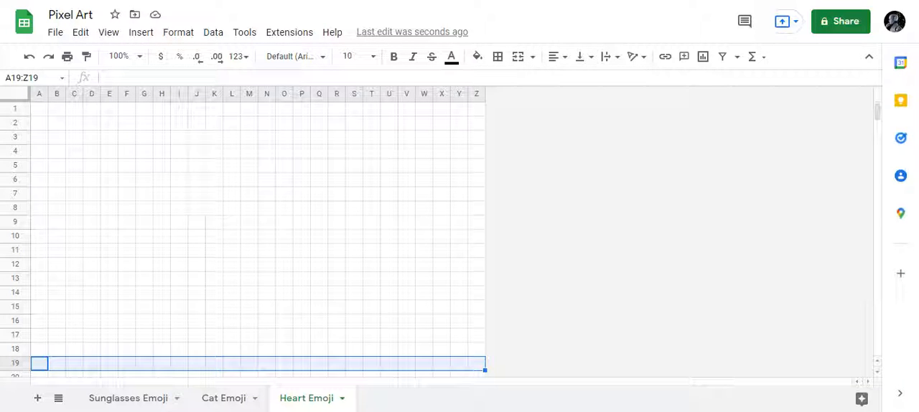
{"action": "key", "text": "shift+Down"}
{"action": "key", "text": "shift+Down"}
{"action": "key", "text": "shift+Down"}
{"action": "key", "text": "shift+Down"}
{"action": "key", "text": "shift+Down"}
{"action": "key", "text": "shift+Down"}
{"action": "key", "text": "shift+Down"}
{"action": "key", "text": "shift+Down"}
{"action": "key", "text": "shift+Down"}
{"action": "key", "text": "shift+Down"}
{"action": "key", "text": "shift+Down"}
{"action": "key", "text": "shift+Down"}
{"action": "key", "text": "shift+Down"}
{"action": "key", "text": "shift+Down"}
{"action": "key", "text": "shift+Down"}
{"action": "key", "text": "shift+Down"}
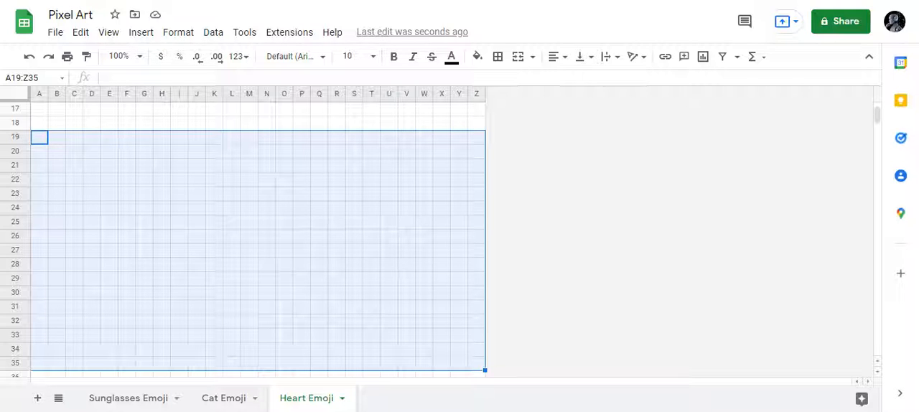
{"action": "key", "text": "ctrl+shift+Down"}
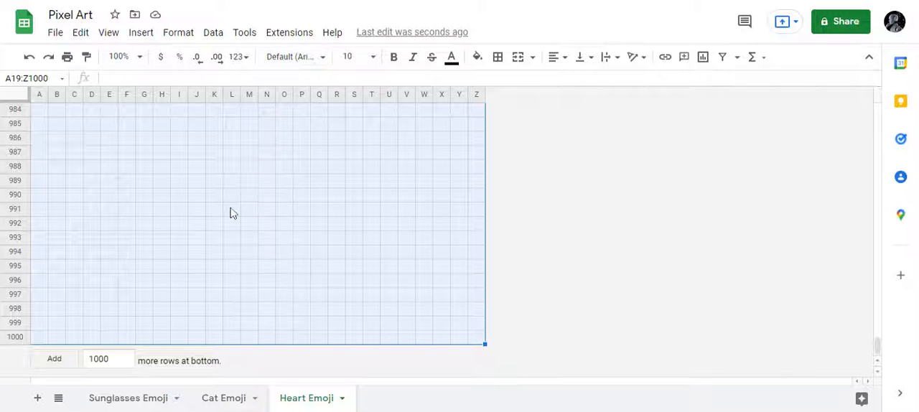
{"action": "right_click", "coordinate": [232, 213]}
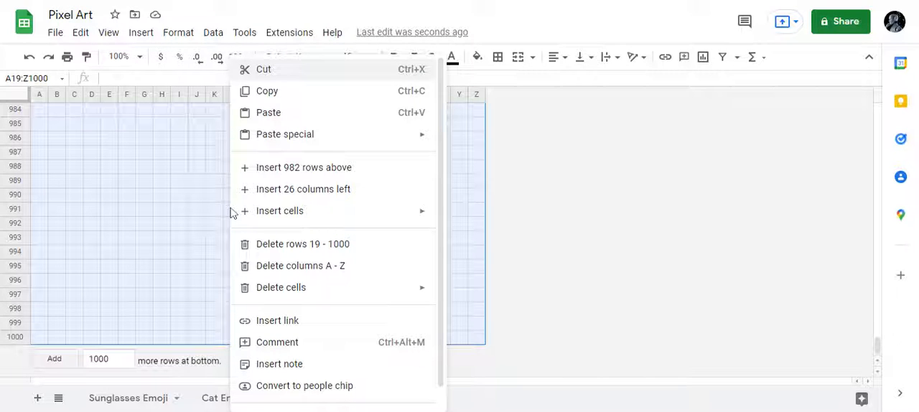
{"action": "left_click", "coordinate": [286, 245]}
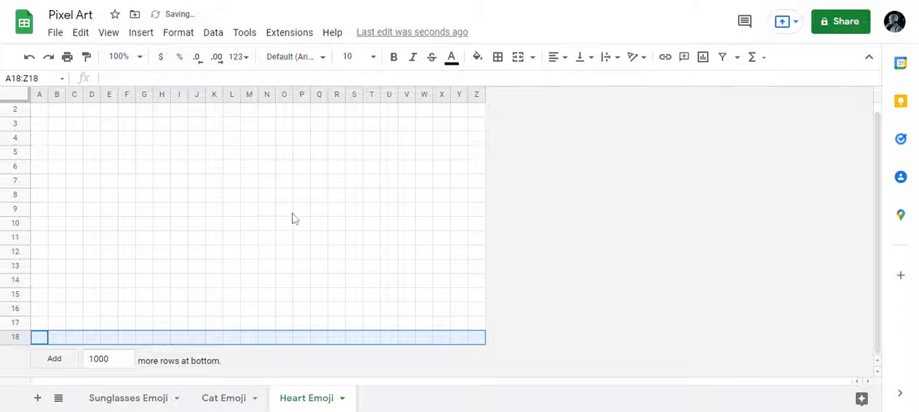
{"action": "left_click", "coordinate": [36, 342]}
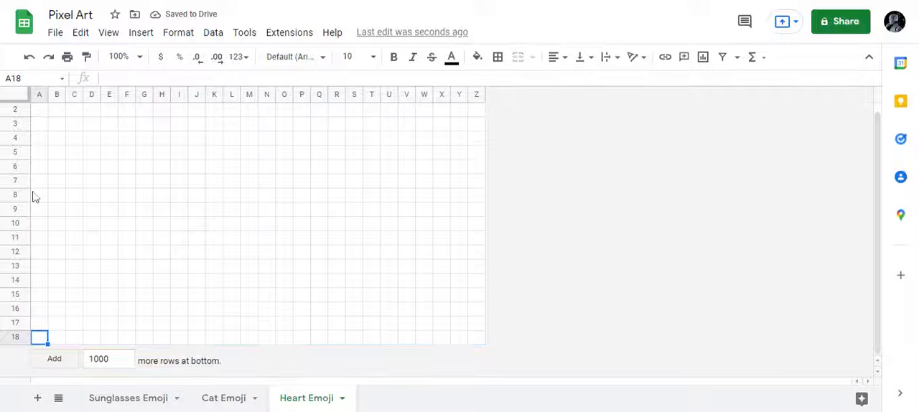
{"action": "scroll", "coordinate": [57, 150], "scroll_direction": "up", "scroll_amount": 1}
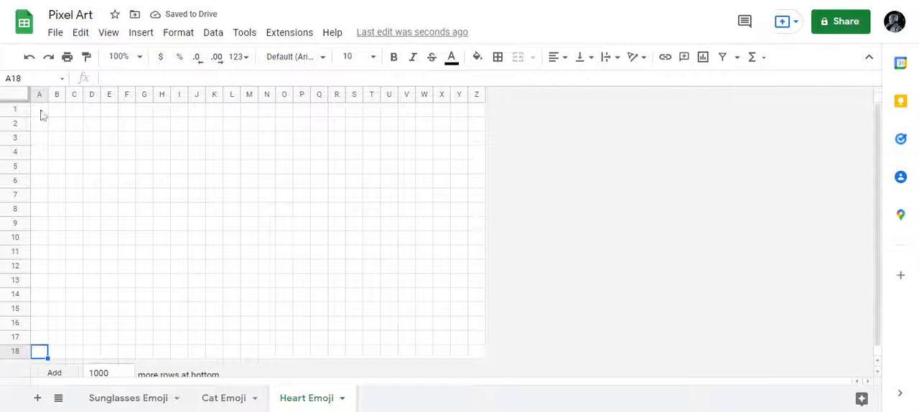
Step: Delete columns T to Z from the Heart Emoji sheet
{"action": "left_click", "coordinate": [372, 92]}
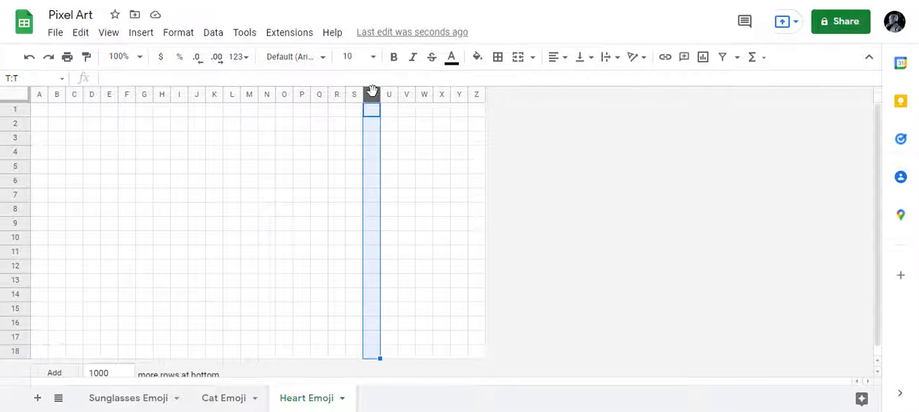
{"action": "key", "text": "Left"}
{"action": "key", "text": "Right"}
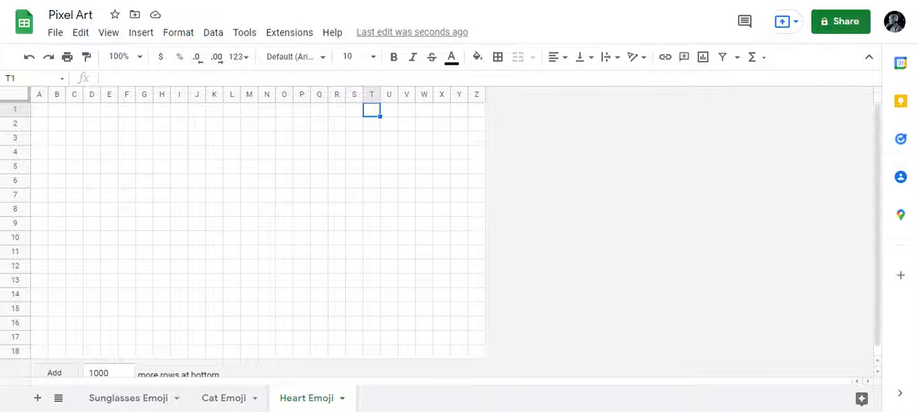
{"action": "key", "text": "shift+Right"}
{"action": "key", "text": "shift+Right"}
{"action": "key", "text": "shift+Right"}
{"action": "key", "text": "shift+Right"}
{"action": "key", "text": "shift+Right"}
{"action": "key", "text": "shift+Right"}
{"action": "key", "text": "shift+Down"}
{"action": "key", "text": "shift+Down"}
{"action": "key", "text": "shift+Down"}
{"action": "key", "text": "shift+Down"}
{"action": "key", "text": "shift+Down"}
{"action": "key", "text": "shift+Down"}
{"action": "key", "text": "shift+Down"}
{"action": "key", "text": "shift+Down"}
{"action": "key", "text": "shift+Down"}
{"action": "key", "text": "shift+Down"}
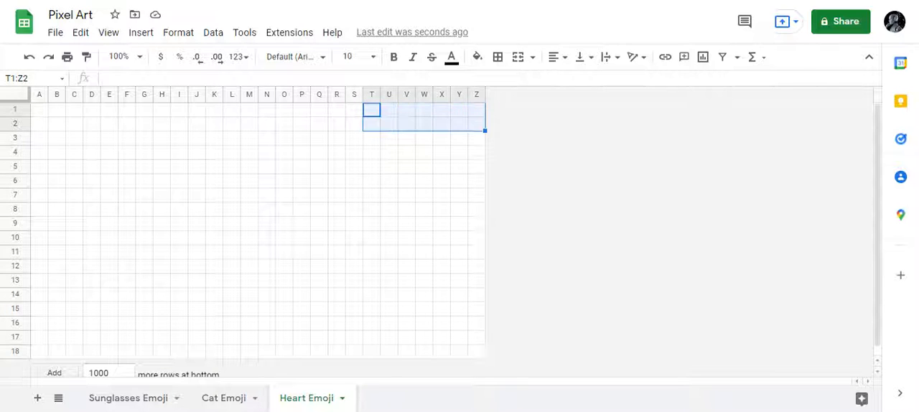
{"action": "key", "text": "shift+Down"}
{"action": "key", "text": "shift+Down"}
{"action": "key", "text": "shift+Down"}
{"action": "key", "text": "shift+Down"}
{"action": "key", "text": "shift+Down"}
{"action": "key", "text": "shift+Down"}
{"action": "key", "text": "shift+Down"}
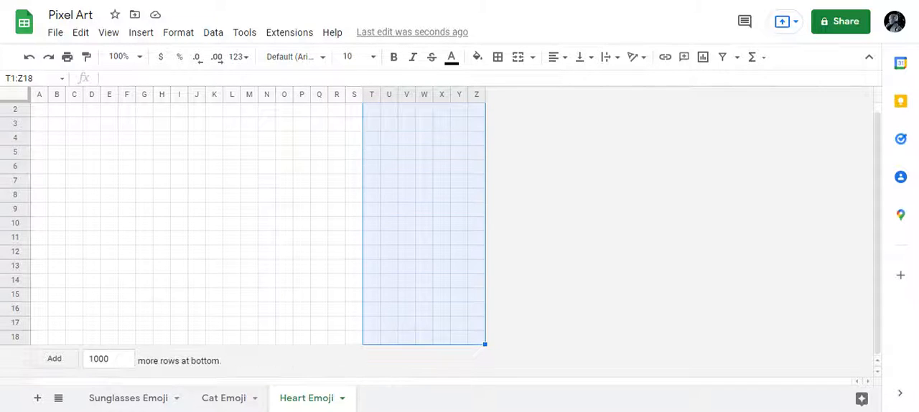
{"action": "right_click", "coordinate": [443, 253]}
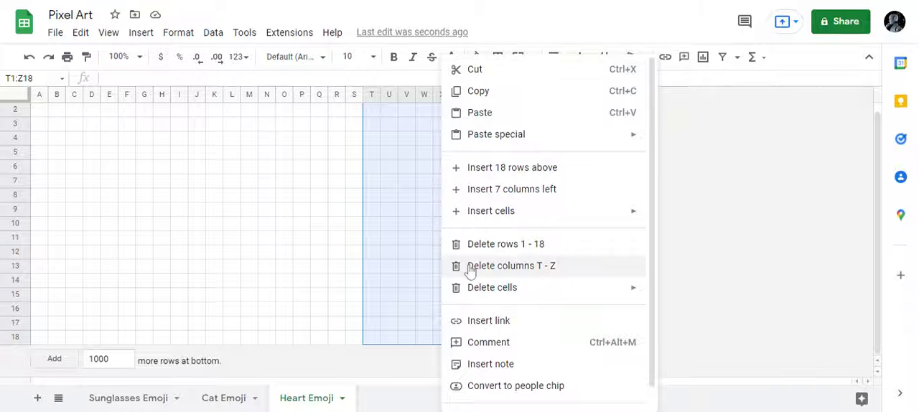
{"action": "left_click", "coordinate": [465, 266]}
{"action": "scroll", "coordinate": [60, 130], "scroll_direction": "up", "scroll_amount": 1}
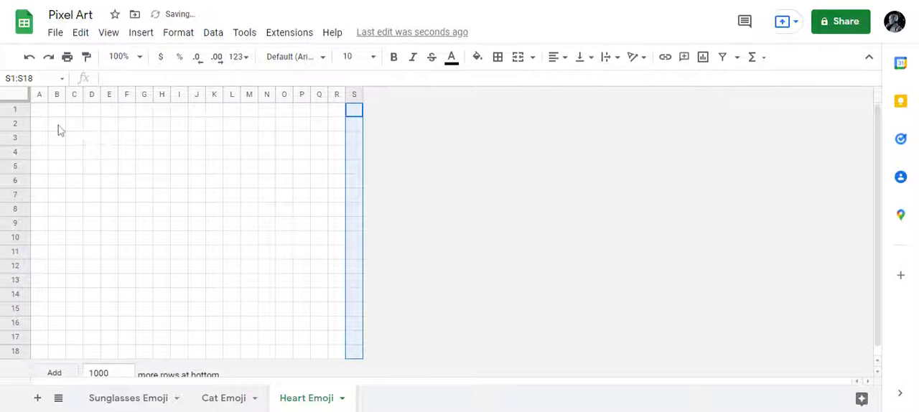
Step: Start a conditional formatting rule for range A1:S18 with the condition "Is equal to" 1
{"action": "left_click", "coordinate": [40, 111]}
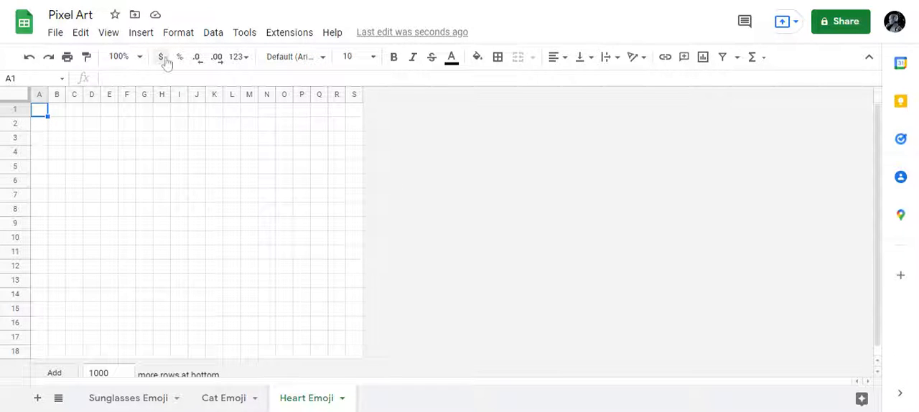
{"action": "left_click", "coordinate": [178, 32]}
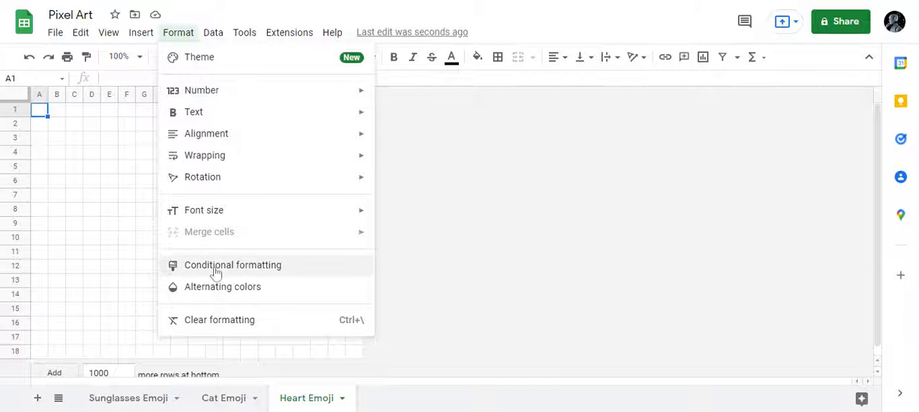
{"action": "left_click", "coordinate": [215, 267]}
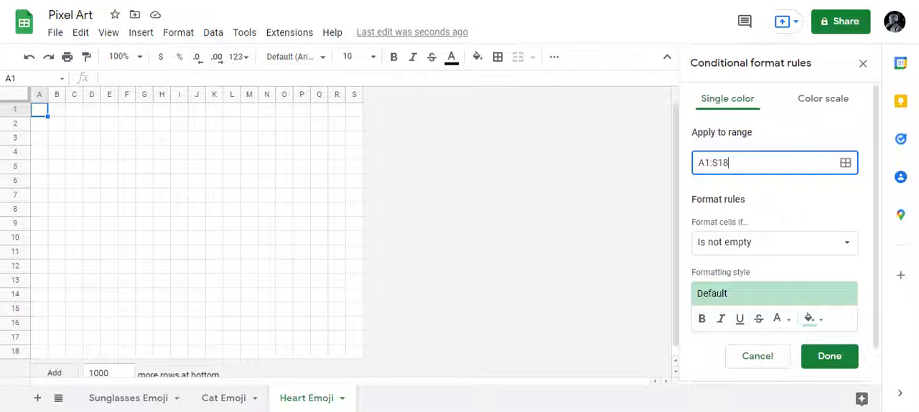
{"action": "left_click", "coordinate": [760, 248]}
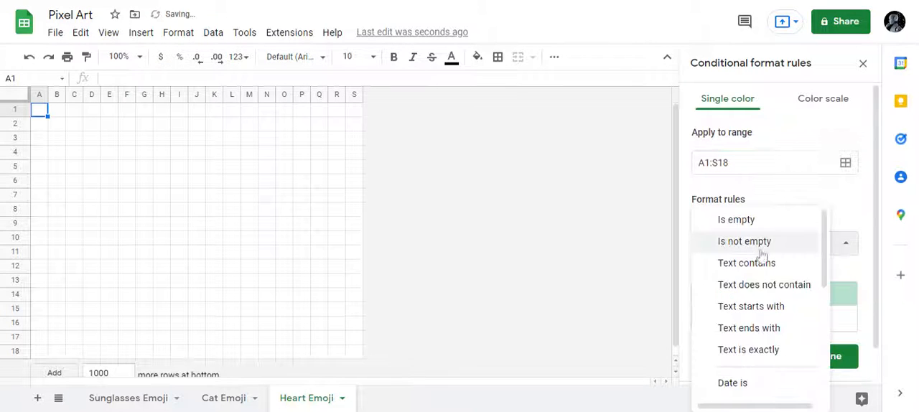
{"action": "scroll", "coordinate": [762, 296], "scroll_direction": "down", "scroll_amount": 3}
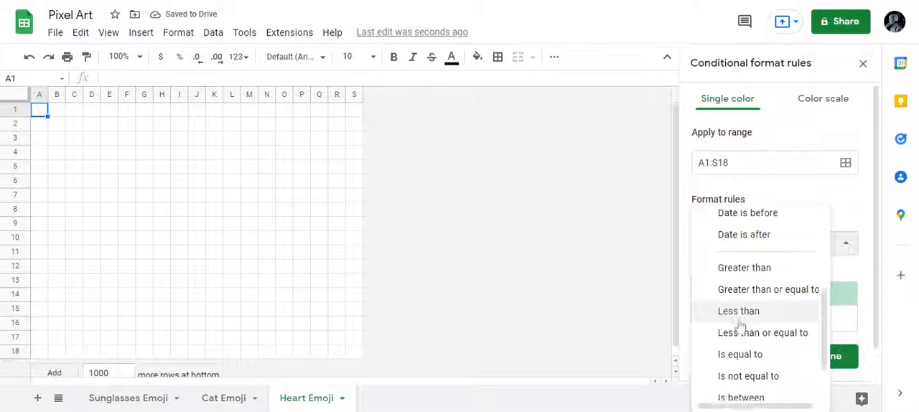
{"action": "left_click", "coordinate": [738, 353]}
{"action": "left_click", "coordinate": [768, 273]}
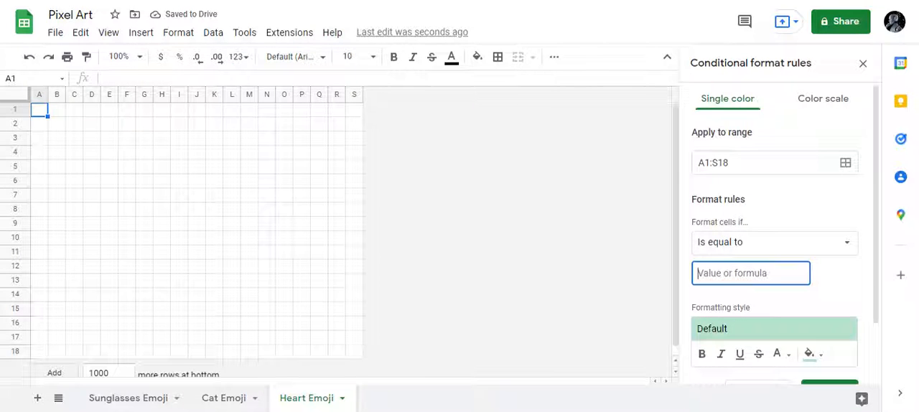
{"action": "type", "text": "1"}
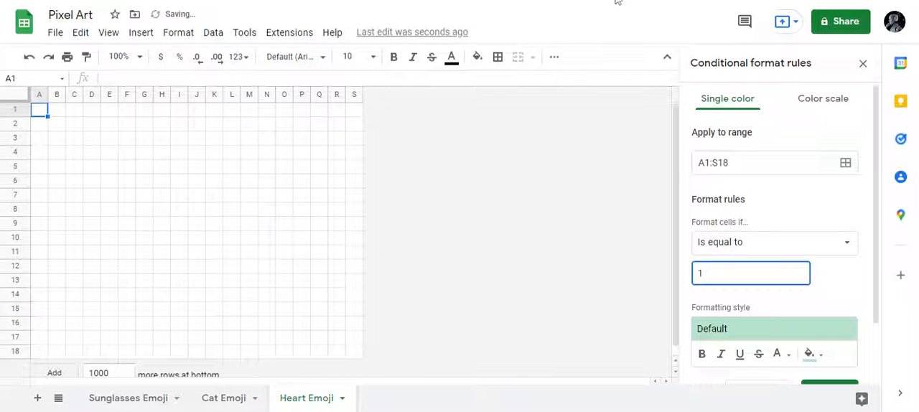
{"action": "left_click", "coordinate": [618, 2]}
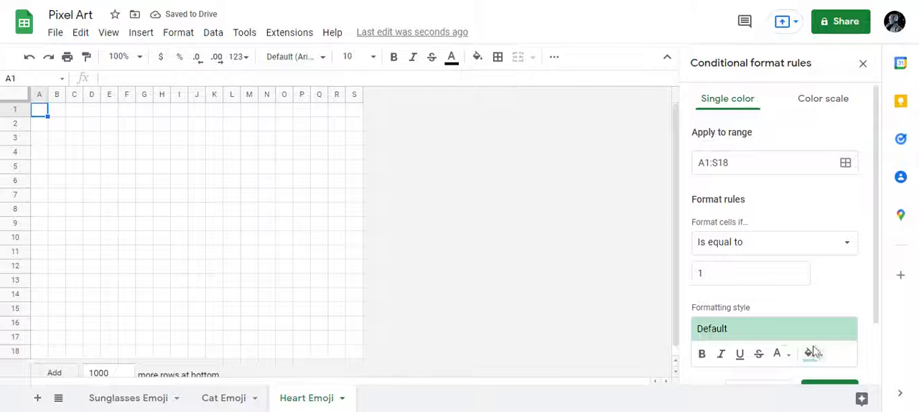
Step: Set both the fill and the text color of the rule to red and save the rule
{"action": "left_click", "coordinate": [814, 351]}
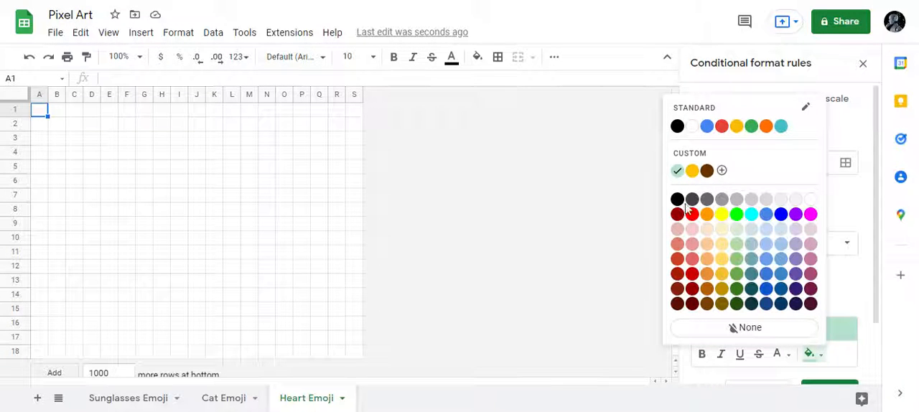
{"action": "left_click", "coordinate": [691, 214]}
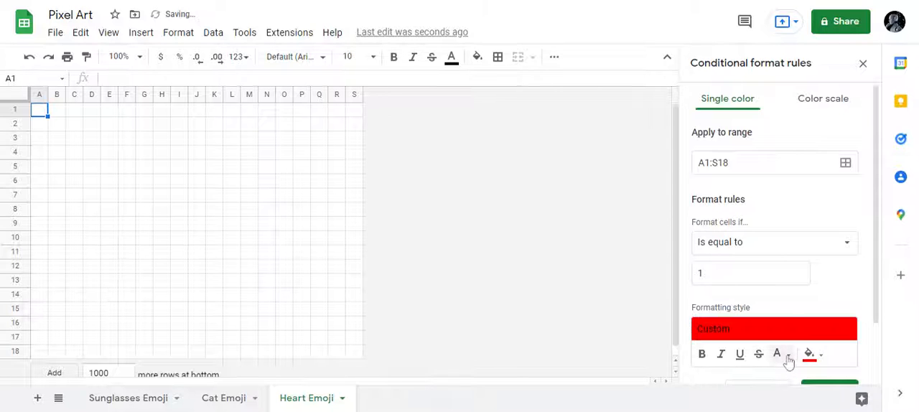
{"action": "left_click", "coordinate": [788, 354]}
{"action": "left_click", "coordinate": [655, 213]}
{"action": "scroll", "coordinate": [796, 297], "scroll_direction": "down", "scroll_amount": 1}
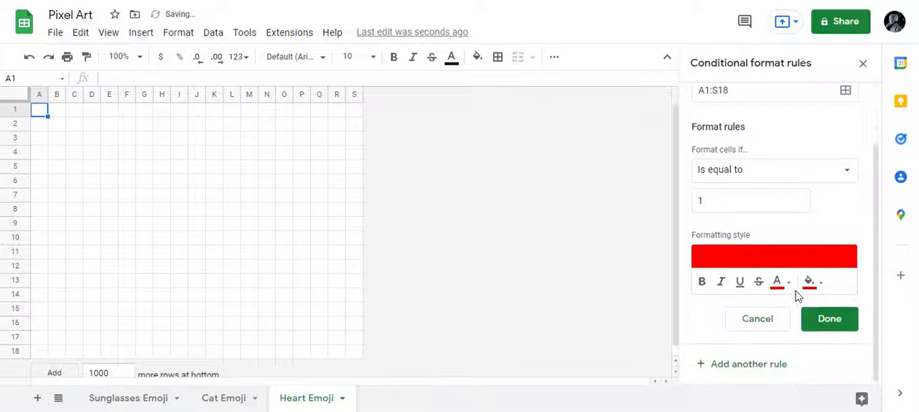
{"action": "left_click", "coordinate": [826, 318]}
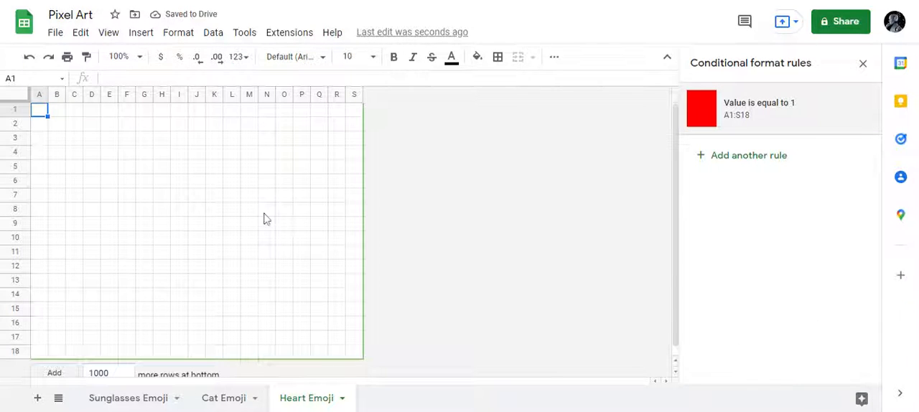
Step: Enter 1 in each of the cells C1 to F1 to color the top of the heart's left lobe
{"action": "left_click", "coordinate": [39, 110]}
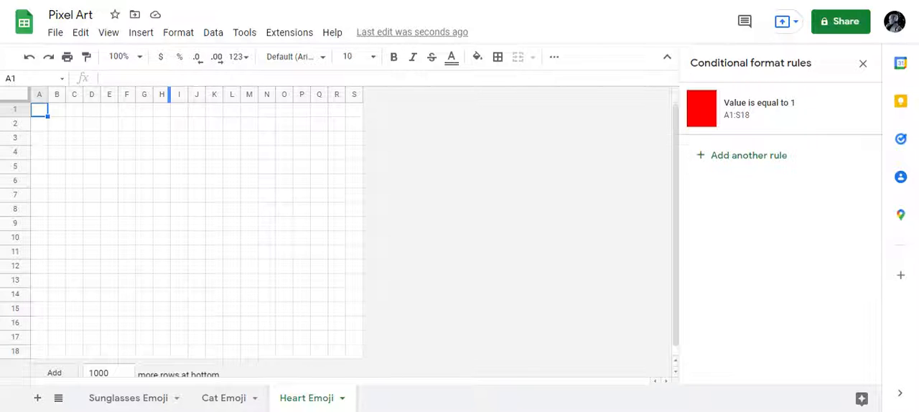
{"action": "key", "text": "Right"}
{"action": "key", "text": "Right"}
{"action": "type", "text": "1"}
{"action": "key", "text": "Right"}
{"action": "type", "text": "1"}
{"action": "key", "text": "Right"}
{"action": "type", "text": "1"}
{"action": "key", "text": "Right"}
{"action": "type", "text": "1"}
{"action": "key", "text": "Right"}
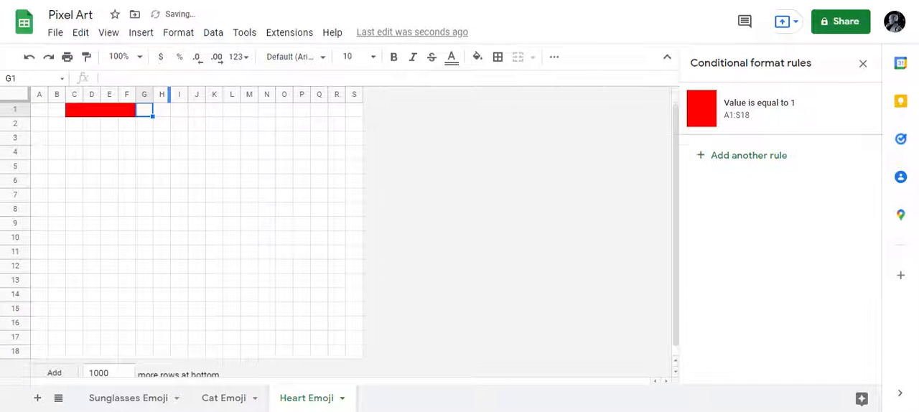
Step: Enter 1 in each of the cells N1 to Q1 to color the top of the heart's right lobe
{"action": "key", "text": "Right"}
{"action": "key", "text": "Right"}
{"action": "key", "text": "Right"}
{"action": "key", "text": "Right"}
{"action": "key", "text": "Right"}
{"action": "key", "text": "Right"}
{"action": "key", "text": "Right"}
{"action": "key", "text": "Right"}
{"action": "key", "text": "Right"}
{"action": "key", "text": "Right"}
{"action": "key", "text": "Right"}
{"action": "key", "text": "Right"}
{"action": "key", "text": "Left"}
{"action": "key", "text": "Left"}
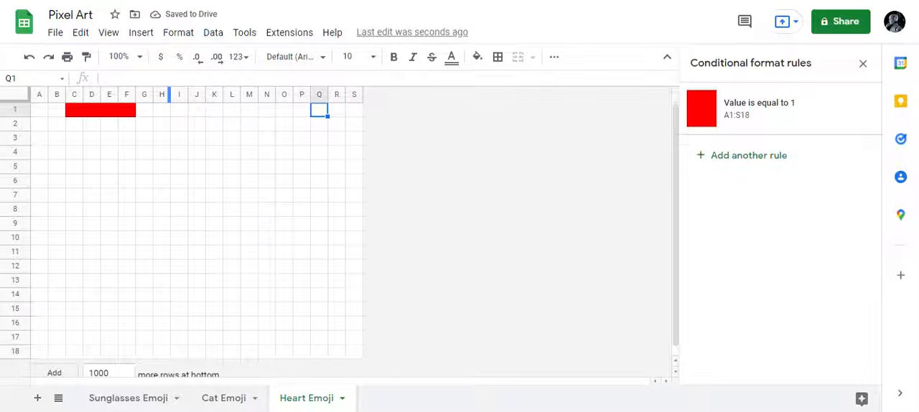
{"action": "type", "text": "1"}
{"action": "key", "text": "Left"}
{"action": "type", "text": "1"}
{"action": "key", "text": "Left"}
{"action": "type", "text": "1"}
{"action": "key", "text": "Left"}
{"action": "type", "text": "1"}
{"action": "key", "text": "Left"}
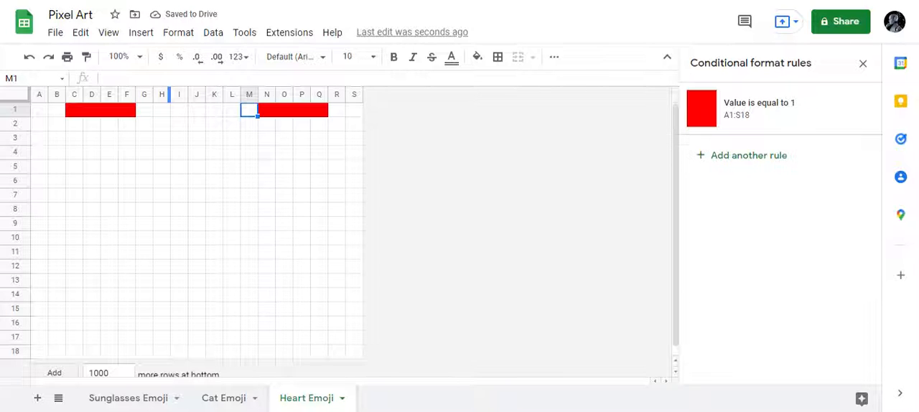
Step: Enter 1 in cells B2, C2 and G2 to outline the heart's left lobe in the second row
{"action": "key", "text": "Down"}
{"action": "key", "text": "Left"}
{"action": "key", "text": "Left"}
{"action": "key", "text": "Left"}
{"action": "key", "text": "Left"}
{"action": "key", "text": "Left"}
{"action": "key", "text": "Left"}
{"action": "key", "text": "Left"}
{"action": "key", "text": "Left"}
{"action": "key", "text": "Left"}
{"action": "key", "text": "Left"}
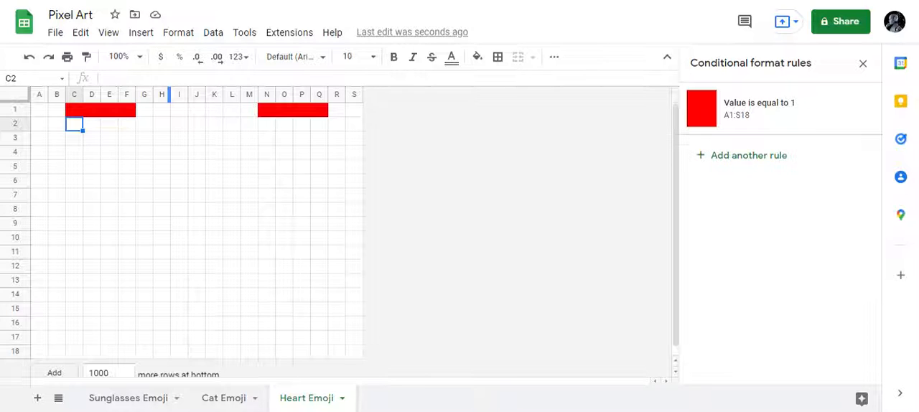
{"action": "type", "text": "1"}
{"action": "key", "text": "Left"}
{"action": "type", "text": "1"}
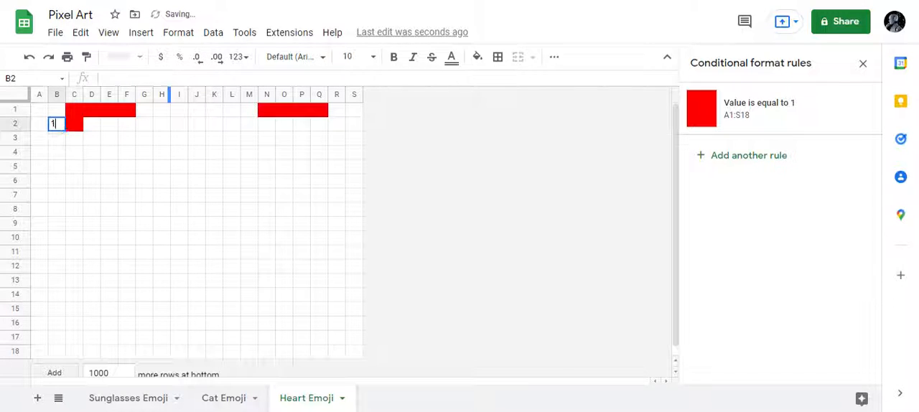
{"action": "key", "text": "Left"}
{"action": "key", "text": "Right"}
{"action": "key", "text": "Right"}
{"action": "key", "text": "Right"}
{"action": "key", "text": "Right"}
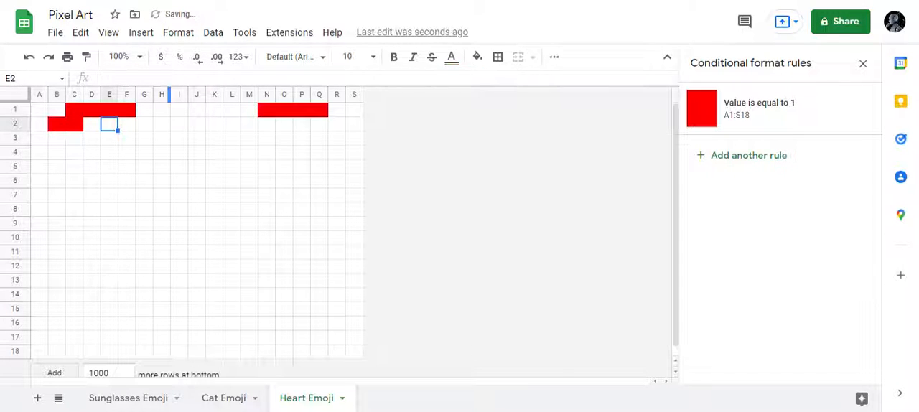
{"action": "key", "text": "Right"}
{"action": "key", "text": "Right"}
Step: Enter 1 in cells M2, R2 and S2 on the right lobe's side of the second row
{"action": "type", "text": "1"}
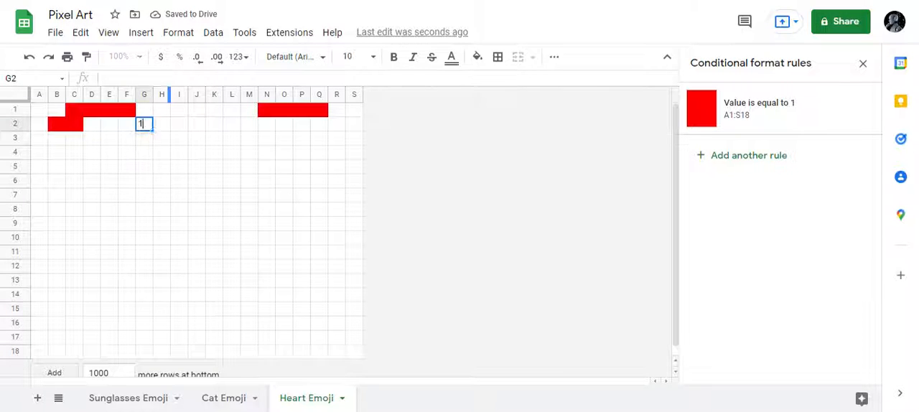
{"action": "key", "text": "Right"}
{"action": "key", "text": "Right"}
{"action": "key", "text": "Right"}
{"action": "key", "text": "Right"}
{"action": "key", "text": "Right"}
{"action": "key", "text": "Right"}
{"action": "type", "text": "1"}
{"action": "key", "text": "Right"}
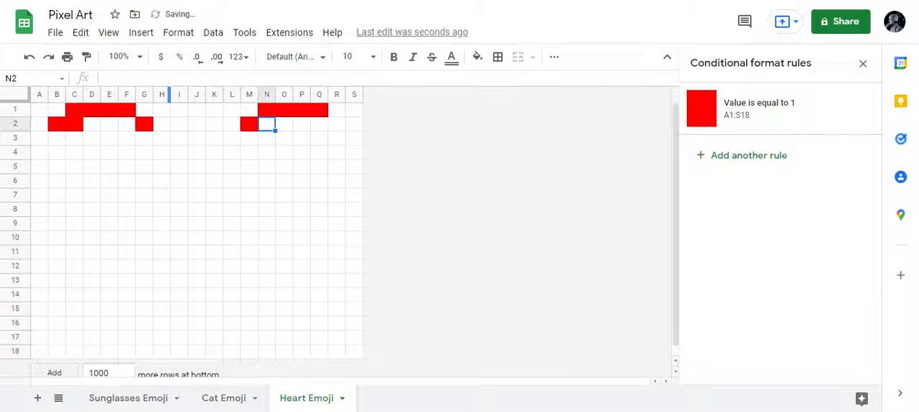
{"action": "key", "text": "Right"}
{"action": "key", "text": "Right"}
{"action": "key", "text": "Right"}
{"action": "key", "text": "Right"}
{"action": "type", "text": "1"}
{"action": "key", "text": "Right"}
Step: Enter 1 in cell Q2 and clear cell S2 to correct the right lobe's outer edge
{"action": "type", "text": "1"}
{"action": "key", "text": "Left"}
{"action": "key", "text": "Left"}
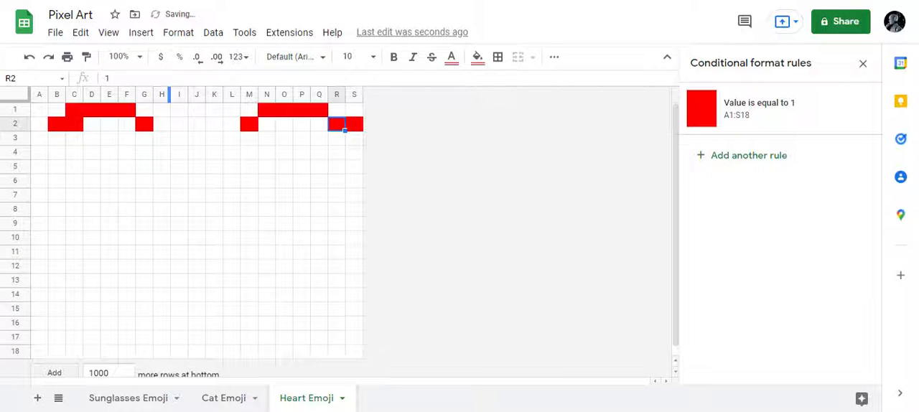
{"action": "type", "text": "1"}
{"action": "key", "text": "Right"}
{"action": "key", "text": "Right"}
{"action": "key", "text": "Delete"}
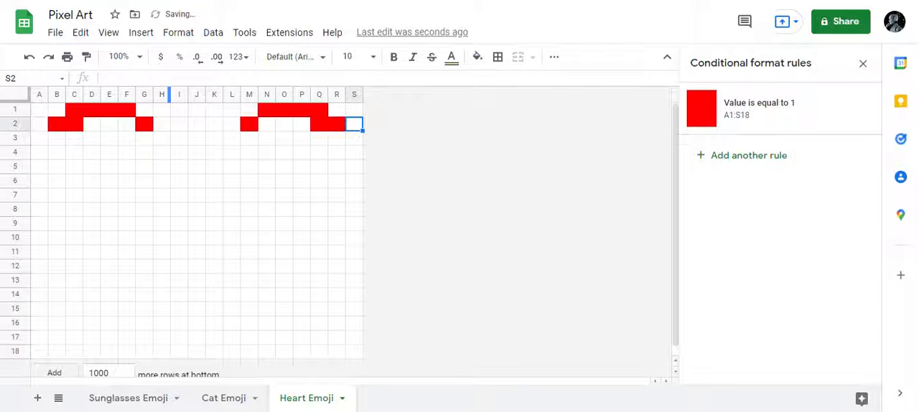
Step: Enter 1 in cells B3 and H3 to continue the left lobe's outline in the third row
{"action": "key", "text": "Down"}
{"action": "key", "text": "Left"}
{"action": "key", "text": "Left"}
{"action": "key", "text": "Left"}
{"action": "key", "text": "Left"}
{"action": "key", "text": "Left"}
{"action": "key", "text": "Left"}
{"action": "key", "text": "Left"}
{"action": "key", "text": "Left"}
{"action": "key", "text": "Left"}
{"action": "key", "text": "Left"}
{"action": "key", "text": "Left"}
{"action": "key", "text": "Left"}
{"action": "key", "text": "Left"}
{"action": "key", "text": "Left"}
{"action": "key", "text": "Left"}
{"action": "key", "text": "Left"}
{"action": "key", "text": "Left"}
{"action": "key", "text": "Left"}
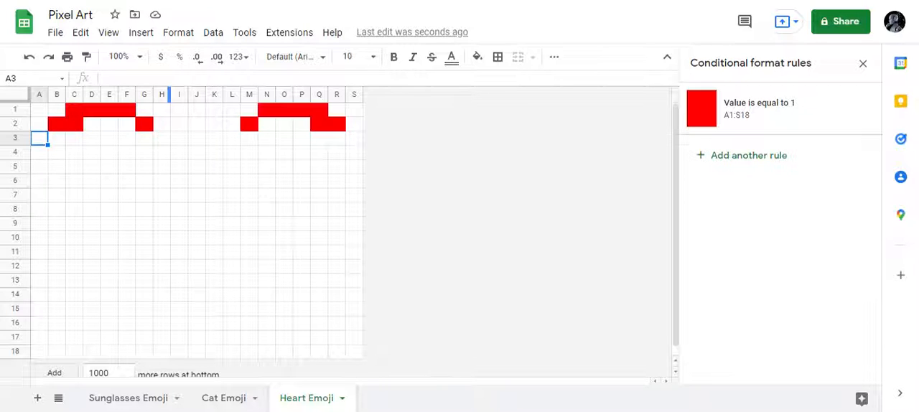
{"action": "type", "text": "1"}
{"action": "key", "text": "Tab"}
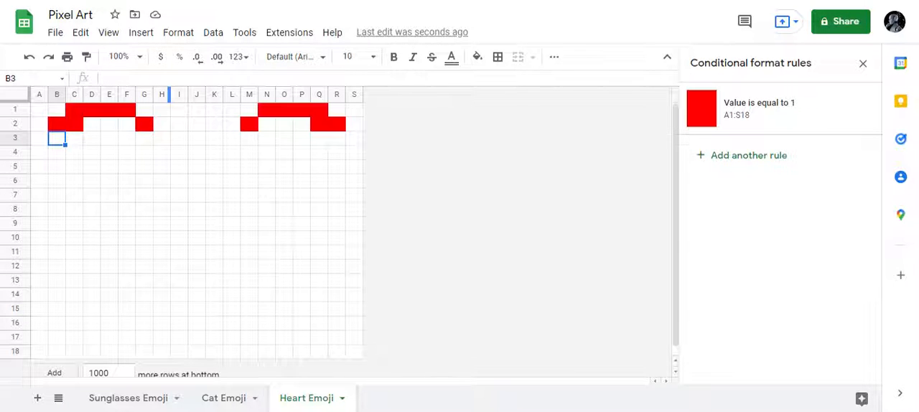
{"action": "type", "text": "1"}
{"action": "key", "text": "Tab"}
{"action": "key", "text": "Tab"}
{"action": "key", "text": "Tab"}
{"action": "key", "text": "Tab"}
{"action": "key", "text": "Tab"}
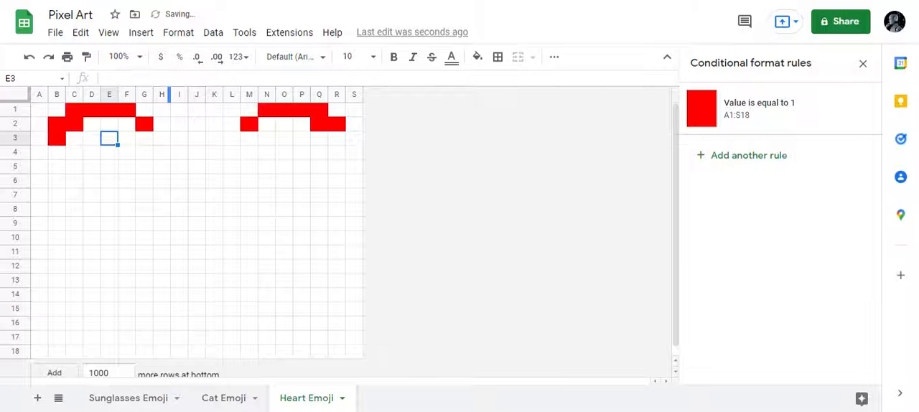
{"action": "key", "text": "Tab"}
{"action": "type", "text": "1"}
{"action": "key", "text": "Tab"}
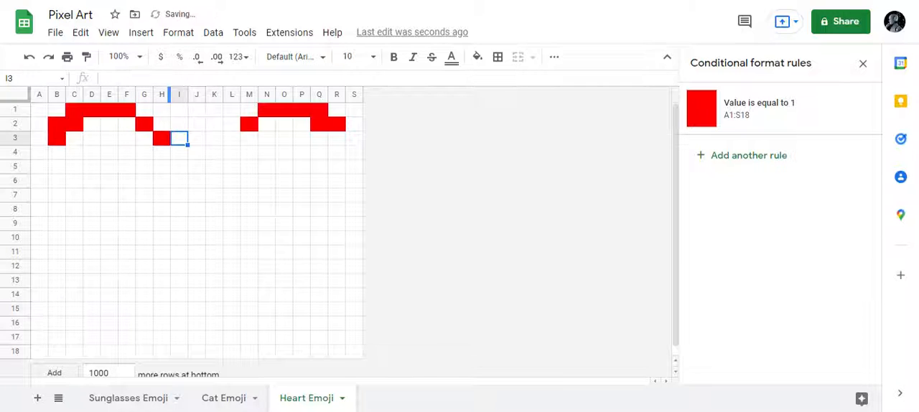
Step: Enter 1 in cells R3 and L3 to continue the right lobe's outline in the third row
{"action": "key", "text": "Tab"}
{"action": "key", "text": "Tab"}
{"action": "key", "text": "Tab"}
{"action": "key", "text": "Tab"}
{"action": "key", "text": "Tab"}
{"action": "key", "text": "Tab"}
{"action": "key", "text": "Tab"}
{"action": "key", "text": "Tab"}
{"action": "key", "text": "Tab"}
{"action": "key", "text": "Tab"}
{"action": "key", "text": "shift+Tab"}
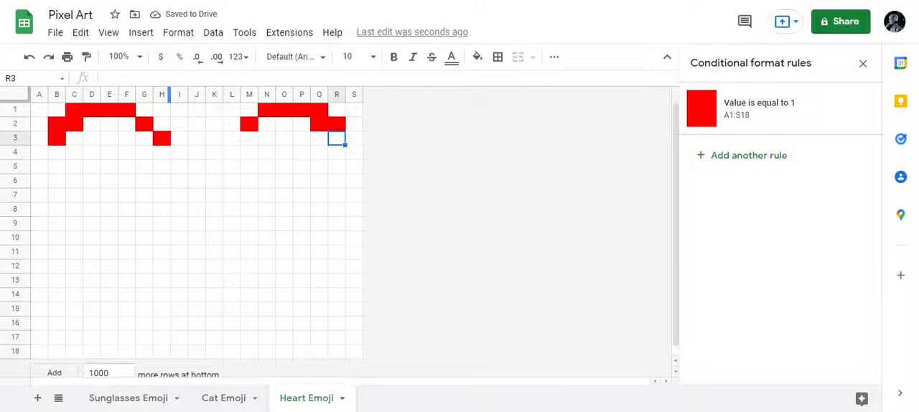
{"action": "type", "text": "1"}
{"action": "key", "text": "shift+Tab"}
{"action": "key", "text": "shift+Tab"}
{"action": "key", "text": "shift+Tab"}
{"action": "key", "text": "shift+Tab"}
{"action": "key", "text": "shift+Tab"}
{"action": "key", "text": "shift+Tab"}
{"action": "type", "text": "1"}
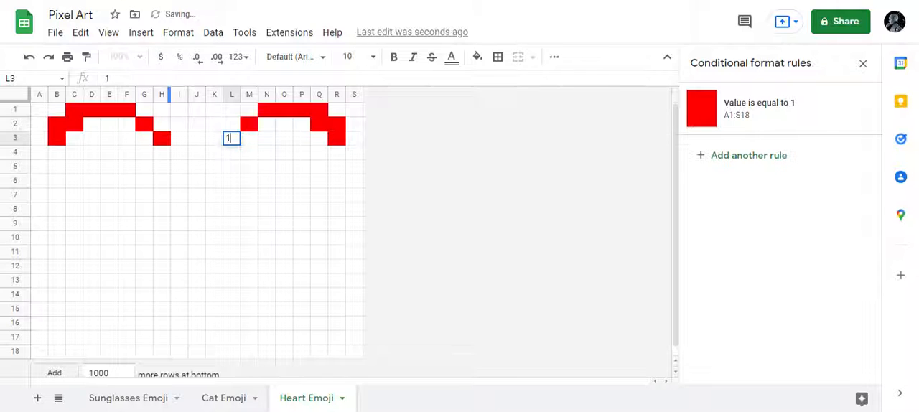
{"action": "key", "text": "shift+Tab"}
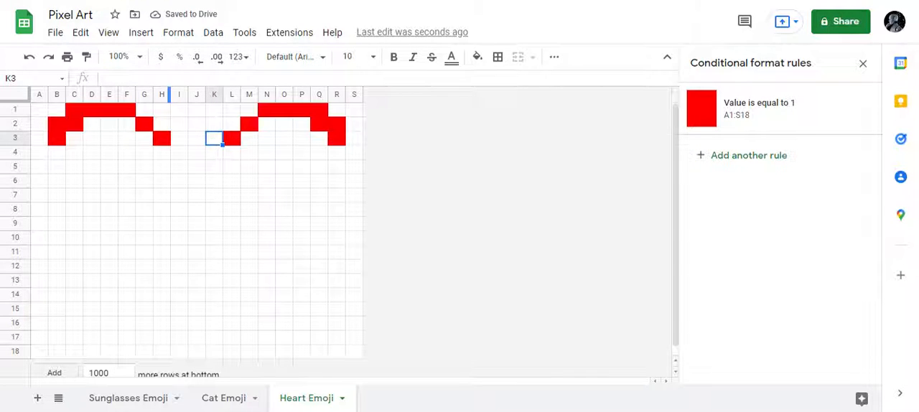
Step: Enter 1 in cell A4 to extend the heart's left edge in the fourth row
{"action": "key", "text": "Left"}
{"action": "key", "text": "Left"}
{"action": "key", "text": "Left"}
{"action": "key", "text": "Left"}
{"action": "key", "text": "Left"}
{"action": "key", "text": "Left"}
{"action": "key", "text": "Left"}
{"action": "key", "text": "Left"}
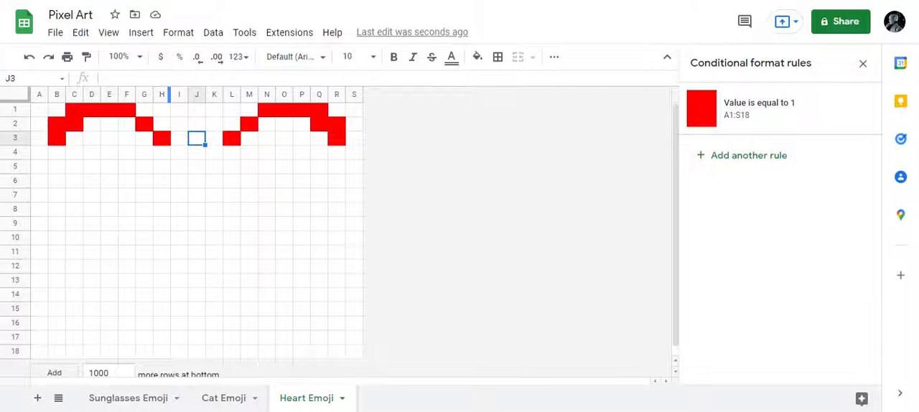
{"action": "key", "text": "Down"}
{"action": "key", "text": "Left"}
{"action": "key", "text": "Left"}
{"action": "type", "text": "1"}
{"action": "key", "text": "Tab"}
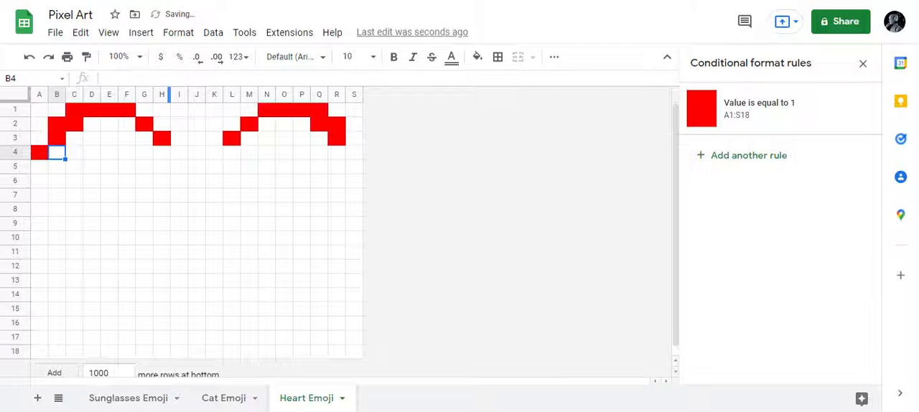
Step: Enter 1 in each of the cells D4 to G4 to start the left lobe's inner fill
{"action": "key", "text": "Right"}
{"action": "key", "text": "Right"}
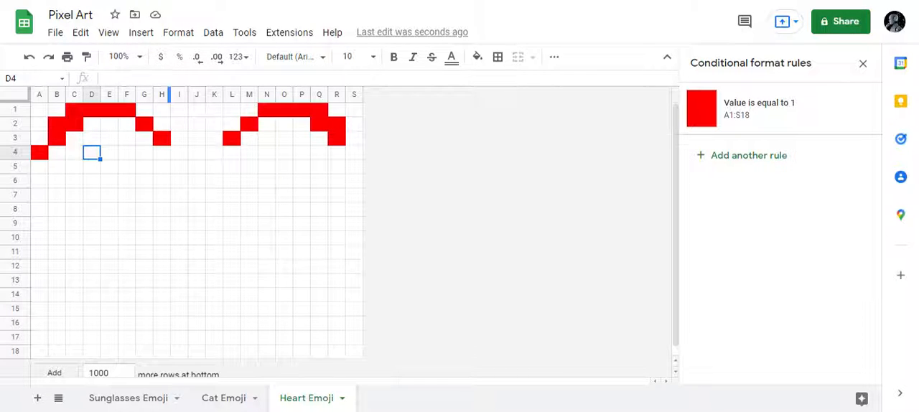
{"action": "type", "text": "1"}
{"action": "key", "text": "Tab"}
{"action": "type", "text": "1"}
{"action": "key", "text": "Tab"}
{"action": "type", "text": "1"}
{"action": "key", "text": "Tab"}
{"action": "type", "text": "1"}
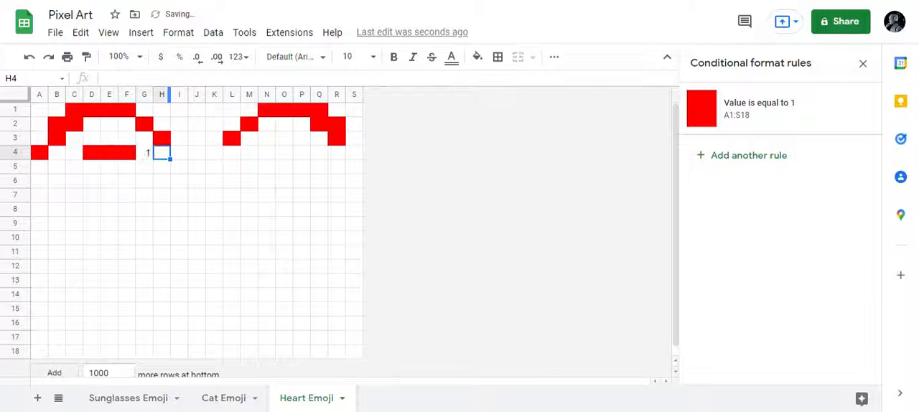
{"action": "key", "text": "Tab"}
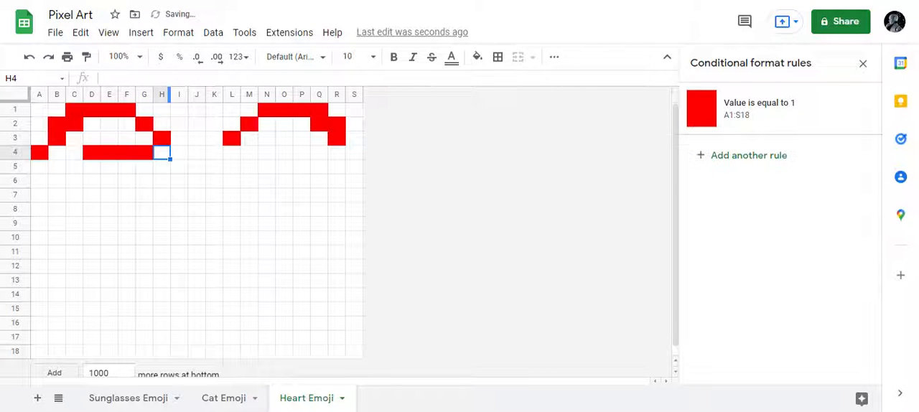
Step: Enter 1 in cells I4 and K4 to outline the notch between the two lobes
{"action": "key", "text": "Tab"}
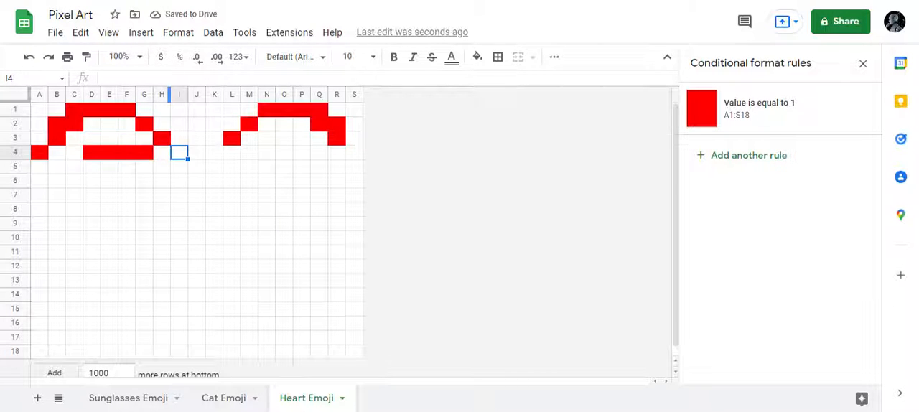
{"action": "type", "text": "1"}
{"action": "key", "text": "Tab"}
Step: Enter 1 in each of the cells M4 to P4 and in S4 for the right lobe's inner fill and outer edge
{"action": "key", "text": "Tab"}
{"action": "type", "text": "1"}
{"action": "key", "text": "Tab"}
{"action": "key", "text": "Tab"}
{"action": "type", "text": "1"}
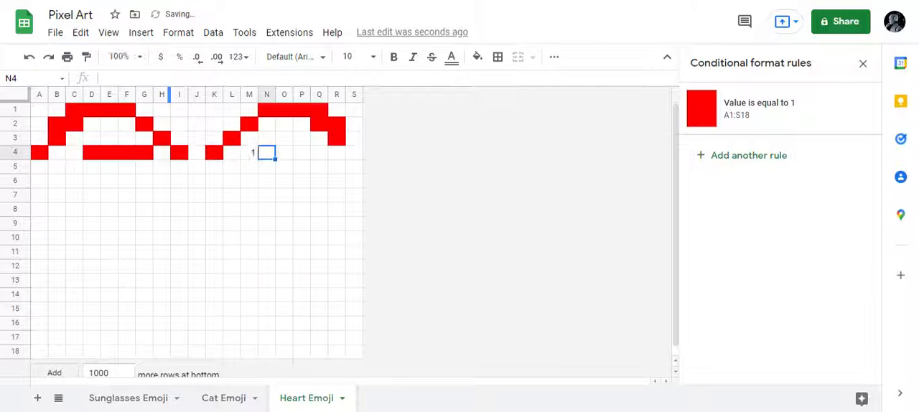
{"action": "key", "text": "Tab"}
{"action": "type", "text": "1"}
{"action": "key", "text": "Tab"}
{"action": "type", "text": "1"}
{"action": "key", "text": "Tab"}
{"action": "type", "text": "1"}
{"action": "key", "text": "Tab"}
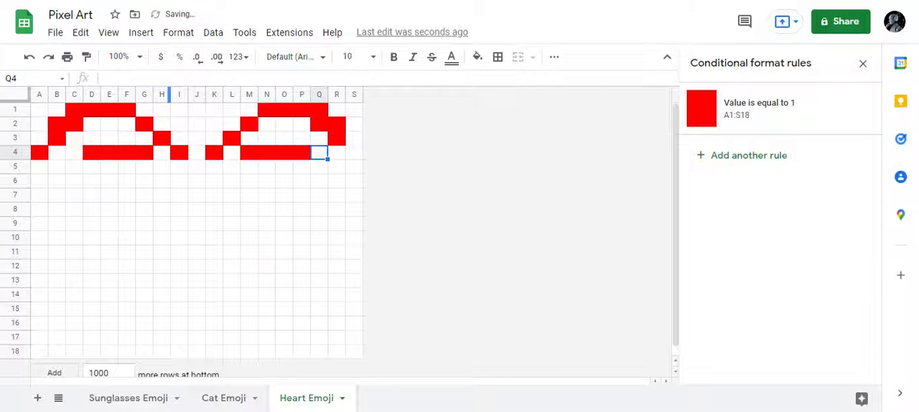
{"action": "key", "text": "Tab"}
{"action": "key", "text": "Tab"}
{"action": "type", "text": "1"}
{"action": "key", "text": "Return"}
Step: Enter 1 in cell A5, in each of the cells C5 to Q5, and in S5 to color the fifth row
{"action": "key", "text": "Left"}
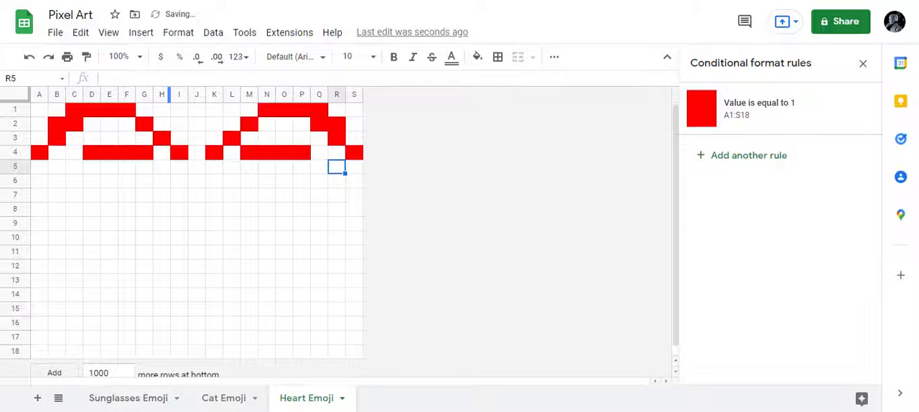
{"action": "key", "text": "Left"}
{"action": "key", "text": "Left"}
{"action": "key", "text": "Left"}
{"action": "key", "text": "Left"}
{"action": "key", "text": "Left"}
{"action": "key", "text": "Left"}
{"action": "key", "text": "Left"}
{"action": "key", "text": "Left"}
{"action": "key", "text": "Left"}
{"action": "key", "text": "Left"}
{"action": "key", "text": "Left"}
{"action": "key", "text": "Left"}
{"action": "key", "text": "Left"}
{"action": "key", "text": "Left"}
{"action": "key", "text": "Left"}
{"action": "key", "text": "Left"}
{"action": "key", "text": "Left"}
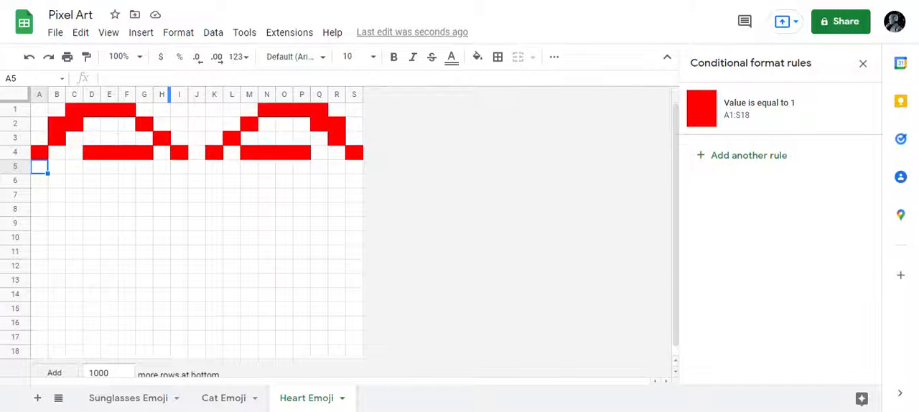
{"action": "type", "text": "1"}
{"action": "key", "text": "Tab"}
{"action": "key", "text": "Tab"}
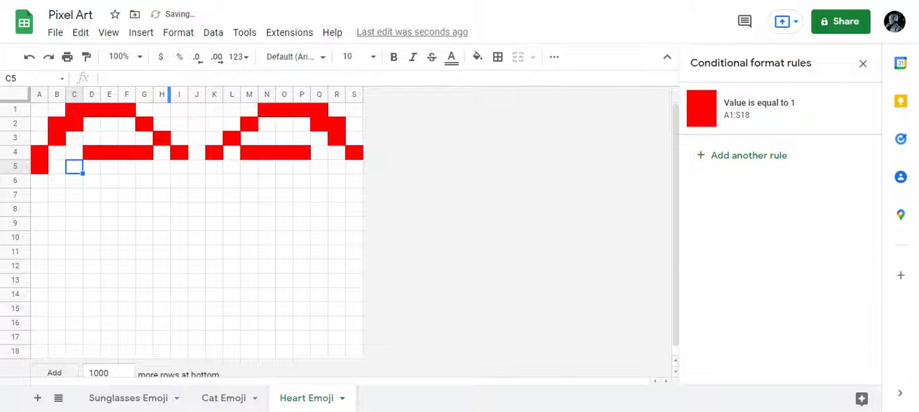
{"action": "type", "text": "1"}
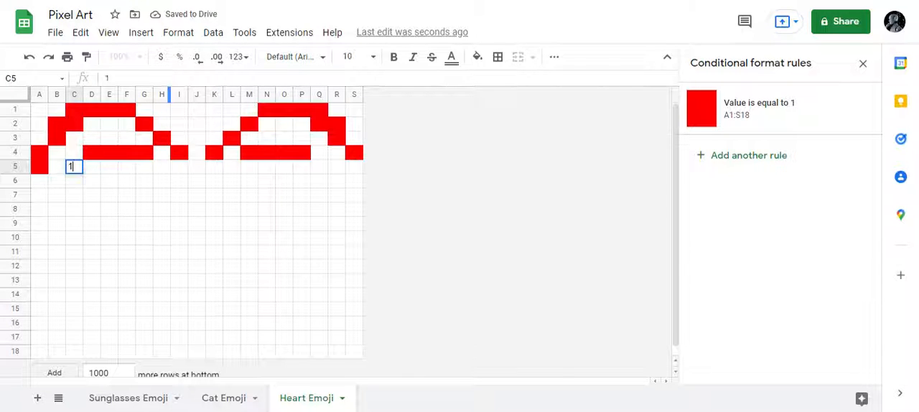
{"action": "type", "text": "\t1\t1\t1\t1\t1\t1\t1\t1\t1\t1\t1\t1\t"}
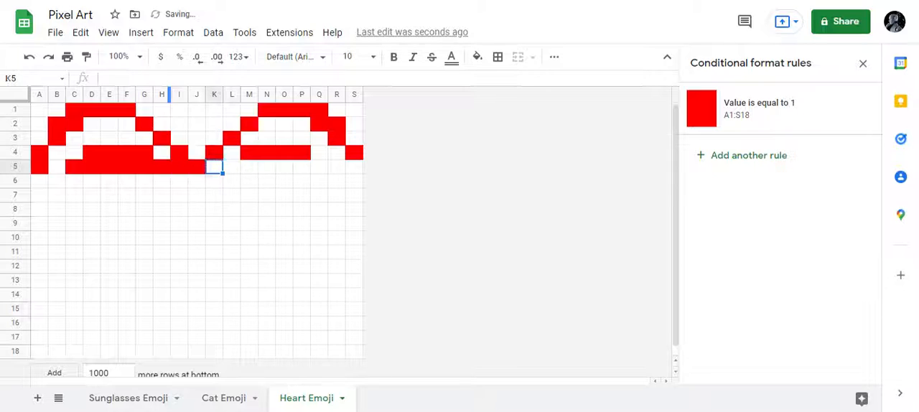
{"action": "type", "text": "1\t1\t\t1"}
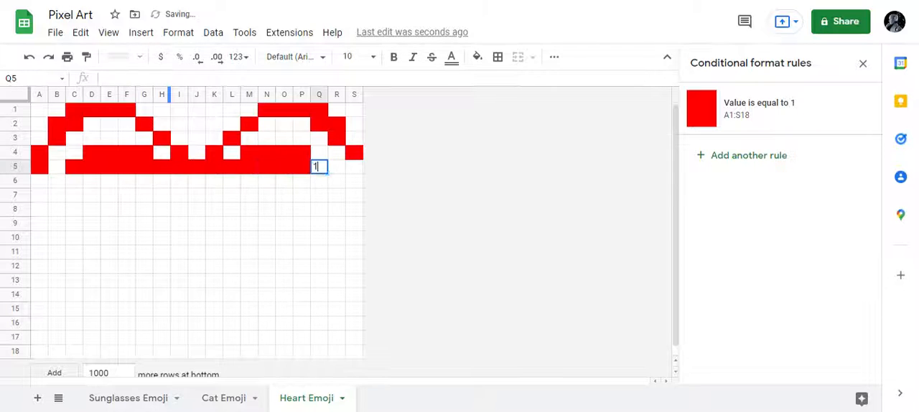
{"action": "key", "text": "Return"}
Step: Enter 1 in cell A6, in each of the cells C6 to Q6, and in S6 to color the sixth row
{"action": "key", "text": "Left"}
{"action": "key", "text": "Left"}
{"action": "key", "text": "Left"}
{"action": "key", "text": "Left"}
{"action": "key", "text": "Left"}
{"action": "key", "text": "Left"}
{"action": "key", "text": "Left"}
{"action": "key", "text": "Left"}
{"action": "key", "text": "Left"}
{"action": "key", "text": "Left"}
{"action": "key", "text": "Left"}
{"action": "key", "text": "Left"}
{"action": "key", "text": "Left"}
{"action": "key", "text": "Left"}
{"action": "key", "text": "Left"}
{"action": "key", "text": "Left"}
{"action": "key", "text": "Left"}
{"action": "key", "text": "Left"}
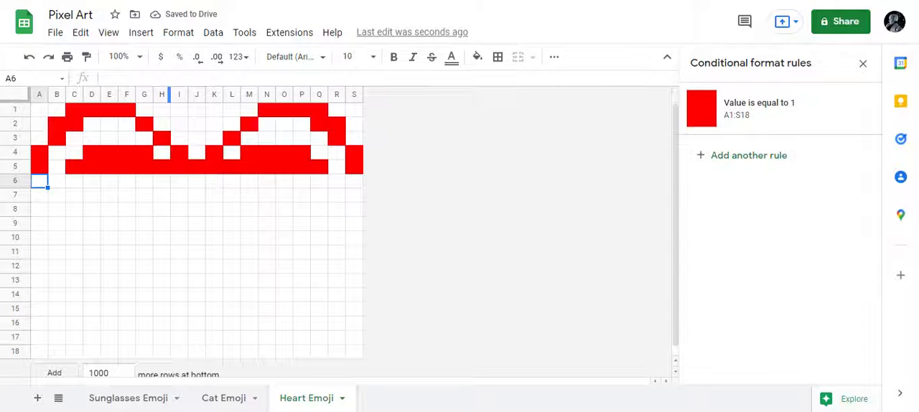
{"action": "type", "text": "1"}
{"action": "key", "text": "Tab"}
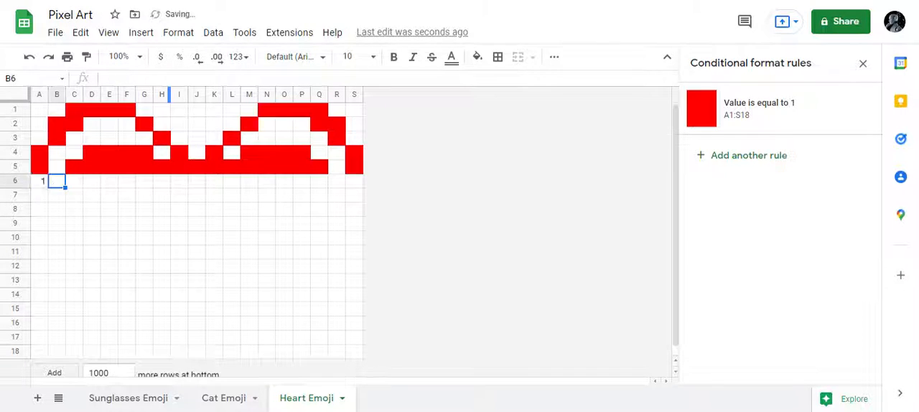
{"action": "key", "text": "Tab"}
{"action": "type", "text": "1"}
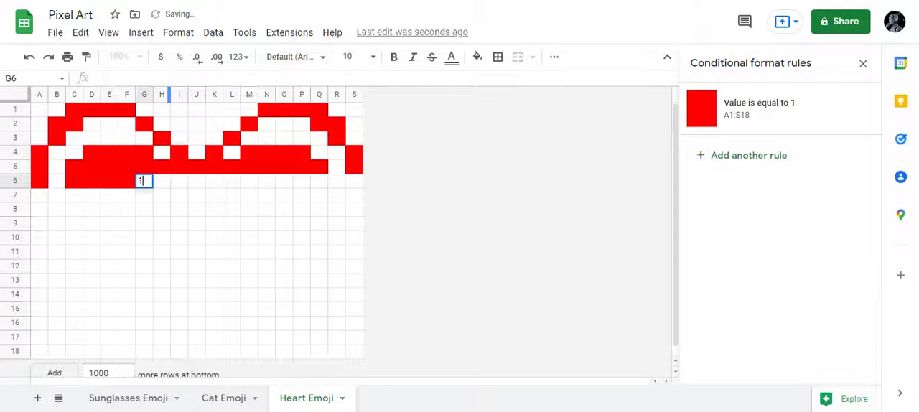
{"action": "type", "text": "\t1\t1\t1\t1\t1\t1\t1\t1\t1\t1\t1\t1\t1\t1\t"}
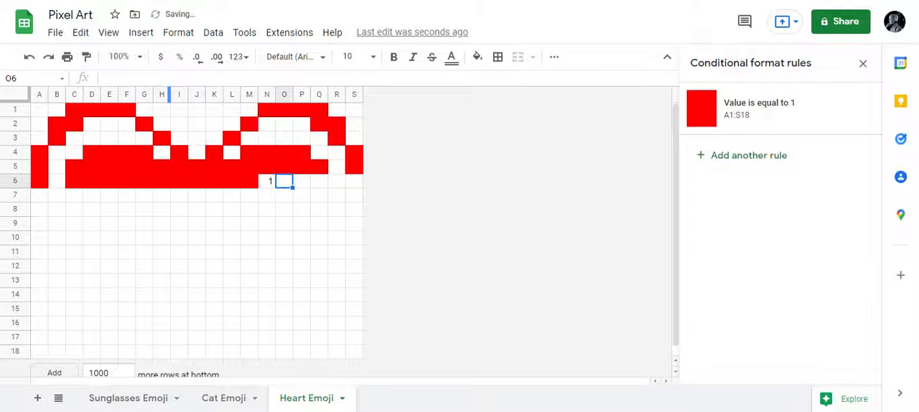
{"action": "type", "text": "\t1"}
{"action": "key", "text": "Down"}
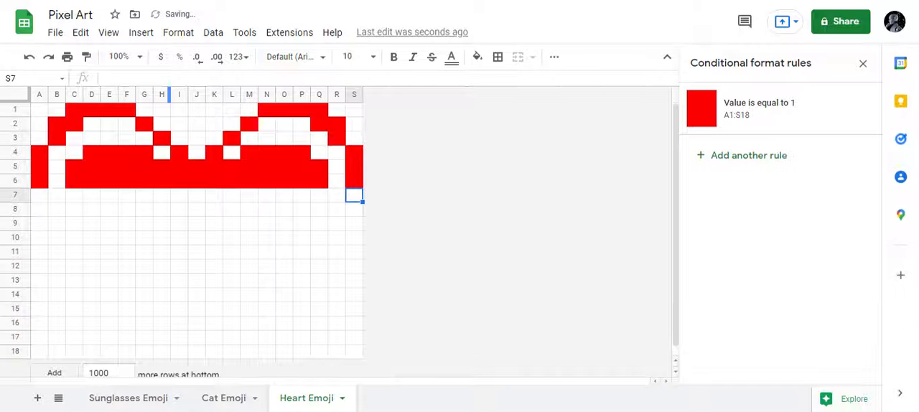
Step: Enter 1 in each of the cells A7 to S7 to color the whole seventh row
{"action": "key", "text": "Left"}
{"action": "key", "text": "Left"}
{"action": "key", "text": "Left"}
{"action": "key", "text": "Left"}
{"action": "key", "text": "Left"}
{"action": "key", "text": "Left"}
{"action": "key", "text": "Left"}
{"action": "key", "text": "Left"}
{"action": "key", "text": "Left"}
{"action": "key", "text": "Left"}
{"action": "key", "text": "Left"}
{"action": "key", "text": "Left"}
{"action": "key", "text": "Left"}
{"action": "key", "text": "Left"}
{"action": "key", "text": "Left"}
{"action": "key", "text": "Left"}
{"action": "key", "text": "Left"}
{"action": "key", "text": "Left"}
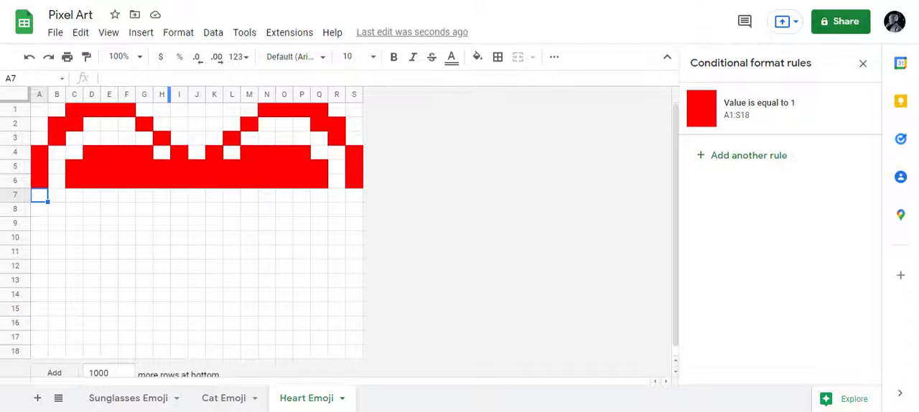
{"action": "type", "text": "1"}
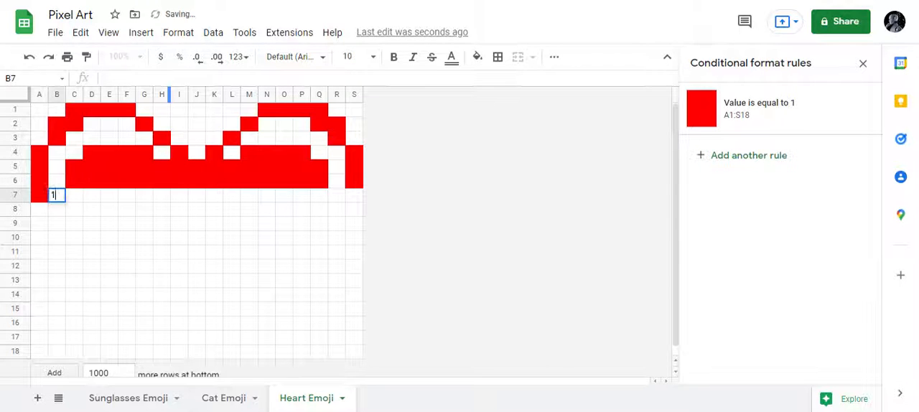
{"action": "type", "text": "\t1\t1\t1\t1\t1\t1\t1\t1\t1\t1\t1\t1\t"}
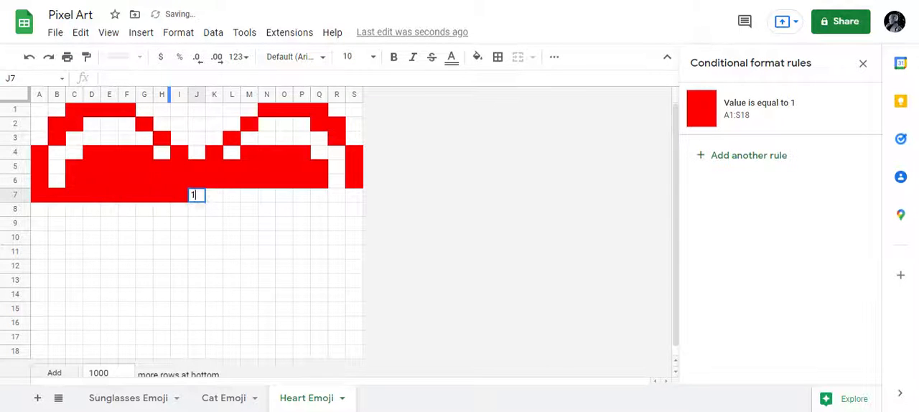
{"action": "type", "text": "1\t1\t1\t1\t1\t1"}
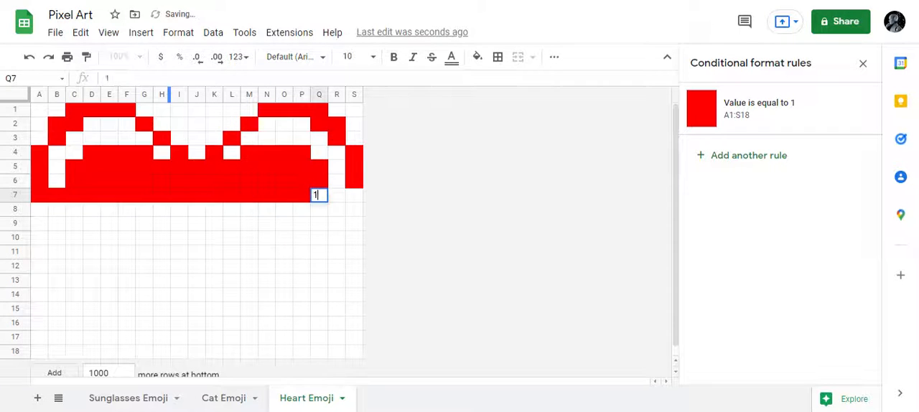
{"action": "key", "text": "Return"}
Step: Enter 1 in each of the cells S8 back to E8 and in C8 and B8 to color the eighth row
{"action": "key", "text": "1"}
{"action": "key", "text": "Left"}
{"action": "key", "text": "1"}
{"action": "key", "text": "Left"}
{"action": "key", "text": "1"}
{"action": "key", "text": "Left"}
{"action": "key", "text": "1"}
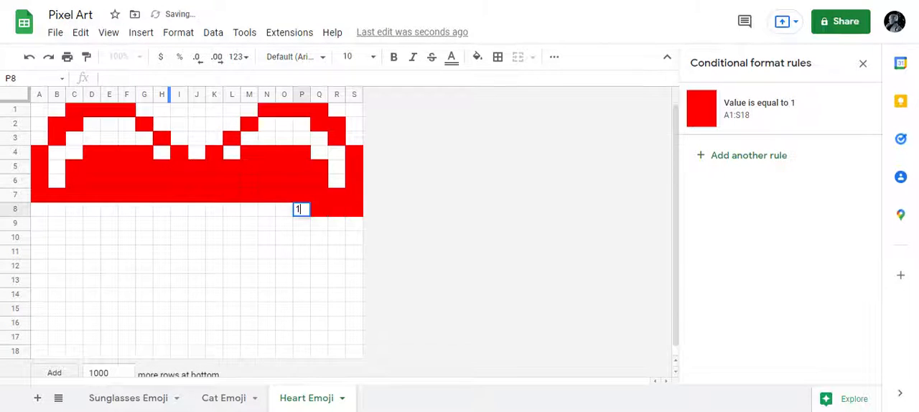
{"action": "key", "text": "Left"}
{"action": "key", "text": "1"}
{"action": "key", "text": "Left"}
{"action": "key", "text": "1"}
{"action": "key", "text": "1"}
{"action": "key", "text": "Left"}
{"action": "key", "text": "Right"}
{"action": "key", "text": "1"}
{"action": "key", "text": "Left"}
{"action": "key", "text": "1"}
{"action": "key", "text": "Left"}
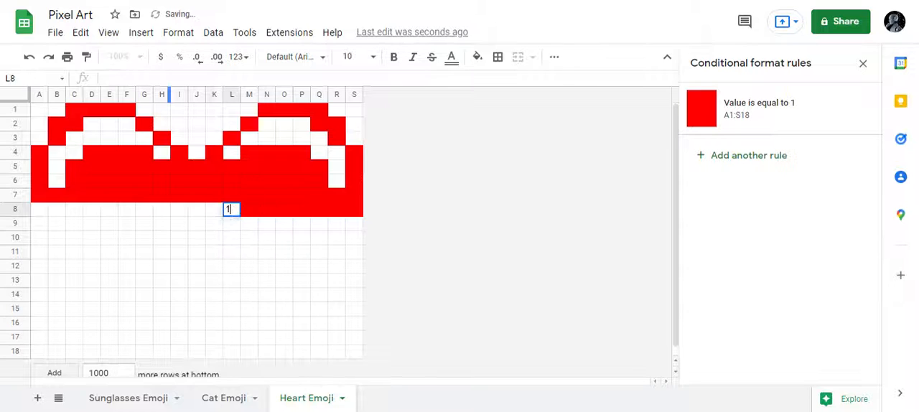
{"action": "key", "text": "1"}
{"action": "key", "text": "Left"}
{"action": "key", "text": "1"}
{"action": "key", "text": "Left"}
{"action": "key", "text": "1"}
{"action": "key", "text": "Left"}
{"action": "key", "text": "1"}
{"action": "key", "text": "Left"}
{"action": "key", "text": "1"}
{"action": "key", "text": "Left"}
Step: Enter 1 in the skipped cell D8 and in cell A8 to complete the eighth row
{"action": "key", "text": "1"}
{"action": "key", "text": "Left"}
{"action": "key", "text": "1"}
{"action": "key", "text": "Left"}
{"action": "key", "text": "1"}
{"action": "key", "text": "Left"}
{"action": "key", "text": "Left"}
{"action": "key", "text": "1"}
{"action": "key", "text": "Left"}
{"action": "key", "text": "1"}
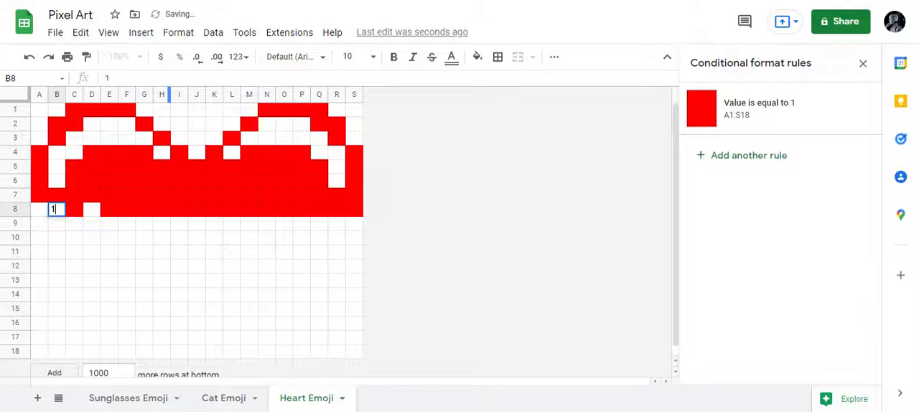
{"action": "key", "text": "Left"}
{"action": "key", "text": "1"}
{"action": "key", "text": "1"}
{"action": "key", "text": "Right"}
{"action": "key", "text": "Right"}
{"action": "key", "text": "Right"}
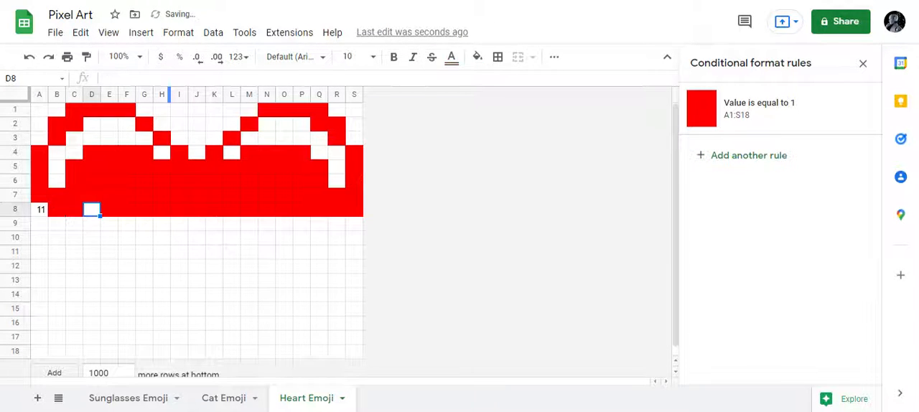
{"action": "key", "text": "1"}
{"action": "key", "text": "Left"}
{"action": "key", "text": "Left"}
{"action": "key", "text": "Left"}
{"action": "type", "text": "1"}
{"action": "key", "text": "Return"}
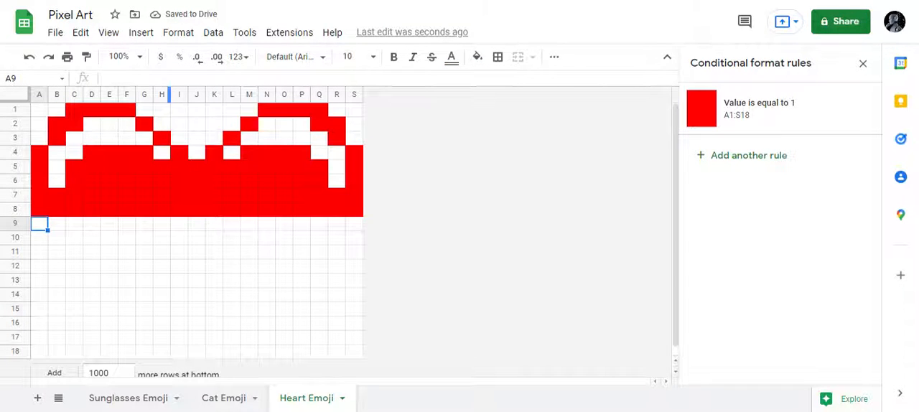
Step: Enter 1 in each of the cells B9 to R9 to color the ninth row
{"action": "key", "text": "Right"}
{"action": "key", "text": "1"}
{"action": "key", "text": "Right"}
{"action": "key", "text": "1"}
{"action": "key", "text": "Right"}
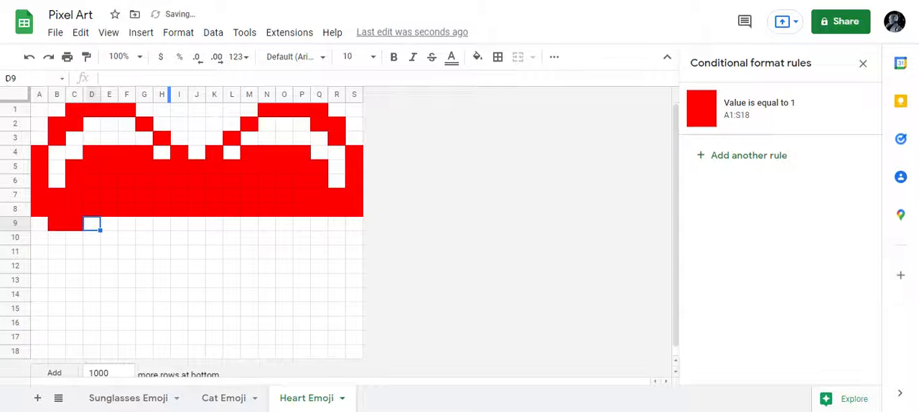
{"action": "key", "text": "1"}
{"action": "key", "text": "Right"}
{"action": "key", "text": "1"}
{"action": "key", "text": "Right"}
{"action": "key", "text": "1"}
{"action": "key", "text": "Right"}
{"action": "key", "text": "1"}
{"action": "key", "text": "Right"}
{"action": "key", "text": "1"}
{"action": "key", "text": "Right"}
{"action": "key", "text": "1"}
{"action": "key", "text": "Right"}
{"action": "key", "text": "1"}
{"action": "key", "text": "Right"}
{"action": "key", "text": "1"}
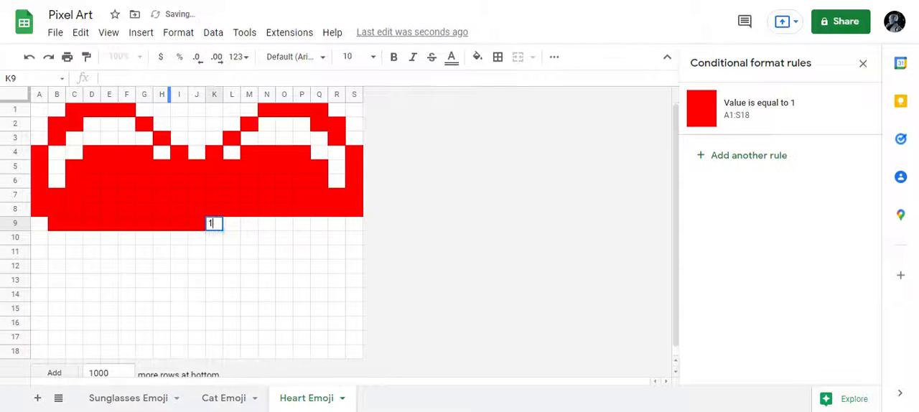
{"action": "key", "text": "Right"}
{"action": "key", "text": "1"}
{"action": "key", "text": "Right"}
{"action": "key", "text": "1"}
{"action": "key", "text": "Right"}
{"action": "key", "text": "1"}
{"action": "key", "text": "Right"}
{"action": "key", "text": "1"}
{"action": "key", "text": "Right"}
{"action": "key", "text": "1"}
{"action": "key", "text": "Right"}
{"action": "key", "text": "1"}
{"action": "key", "text": "Right"}
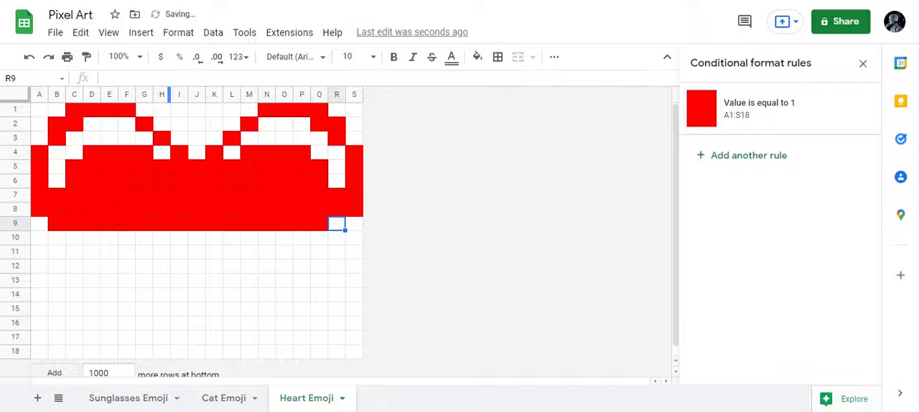
{"action": "type", "text": "1"}
{"action": "key", "text": "Return"}
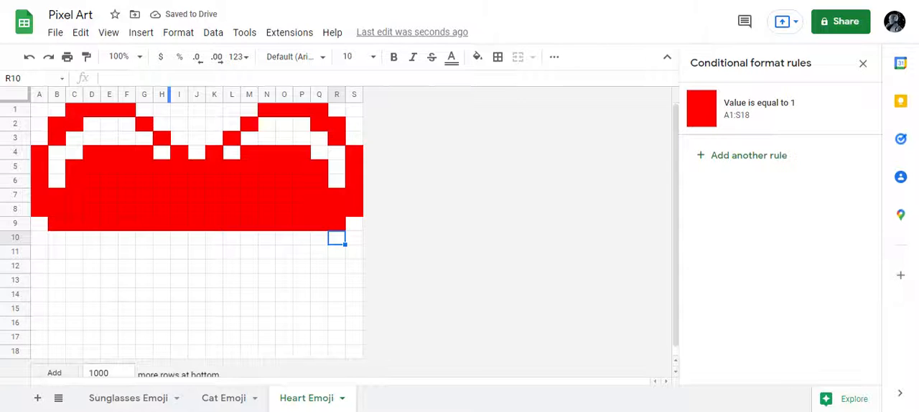
Step: Enter 1 in each of the cells R10 back to B10 to color the tenth row
{"action": "key", "text": "1"}
{"action": "key", "text": "Left"}
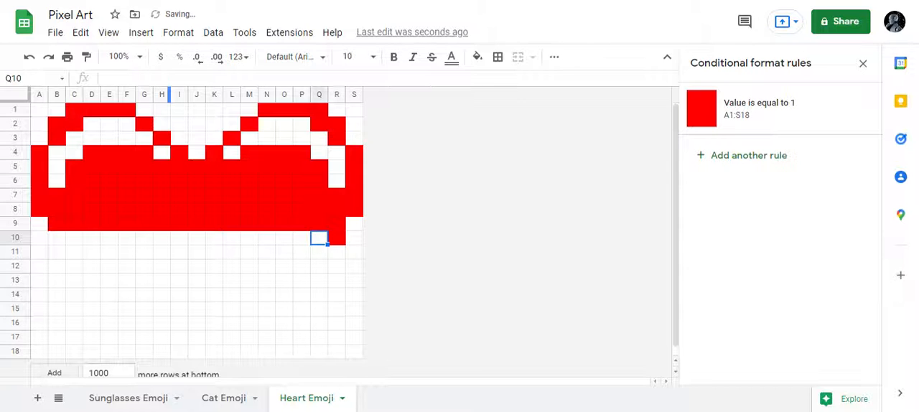
{"action": "key", "text": "1"}
{"action": "key", "text": "Left"}
{"action": "key", "text": "1"}
{"action": "key", "text": "Left"}
{"action": "key", "text": "1"}
{"action": "key", "text": "Left"}
{"action": "key", "text": "1"}
{"action": "key", "text": "Left"}
{"action": "key", "text": "1"}
{"action": "key", "text": "Left"}
{"action": "type", "text": "1"}
{"action": "key", "text": "Left"}
{"action": "key", "text": "1"}
{"action": "key", "text": "Left"}
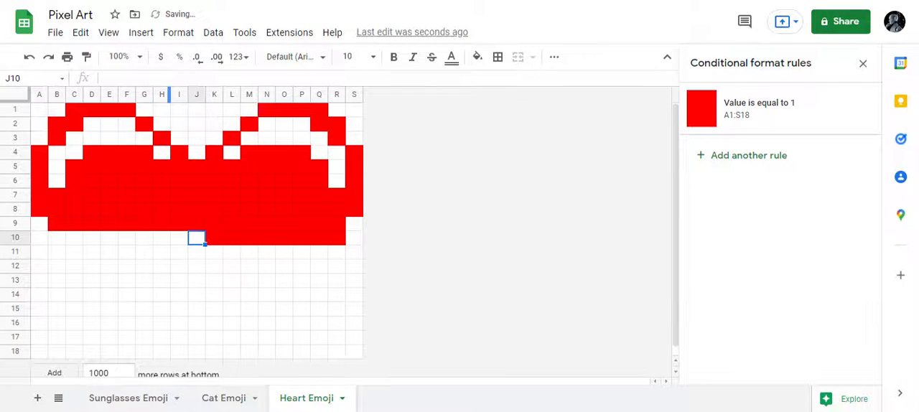
{"action": "key", "text": "1"}
{"action": "key", "text": "Left"}
{"action": "key", "text": "1"}
{"action": "key", "text": "Left"}
{"action": "key", "text": "1"}
{"action": "key", "text": "Left"}
{"action": "key", "text": "1"}
{"action": "key", "text": "Left"}
{"action": "key", "text": "1"}
{"action": "key", "text": "Left"}
{"action": "key", "text": "1"}
{"action": "key", "text": "Left"}
{"action": "key", "text": "1"}
{"action": "key", "text": "Left"}
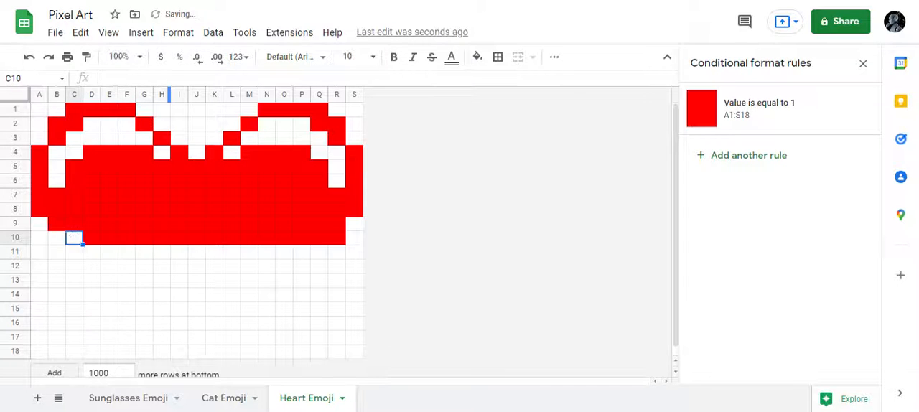
{"action": "key", "text": "1"}
{"action": "key", "text": "Left"}
{"action": "type", "text": "1"}
{"action": "key", "text": "Return"}
Step: Enter 1 in each of the cells C11 to Q11 to color the eleventh row
{"action": "key", "text": "Right"}
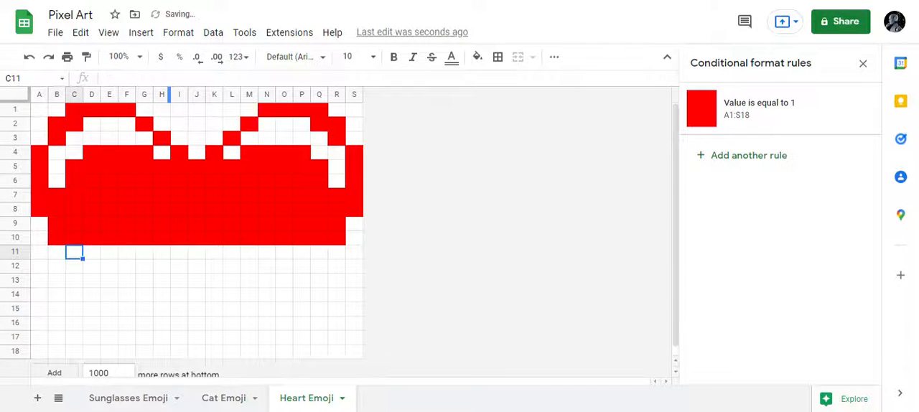
{"action": "key", "text": "1"}
{"action": "key", "text": "Right"}
{"action": "key", "text": "1"}
{"action": "key", "text": "Right"}
{"action": "key", "text": "1"}
{"action": "key", "text": "Right"}
{"action": "key", "text": "1"}
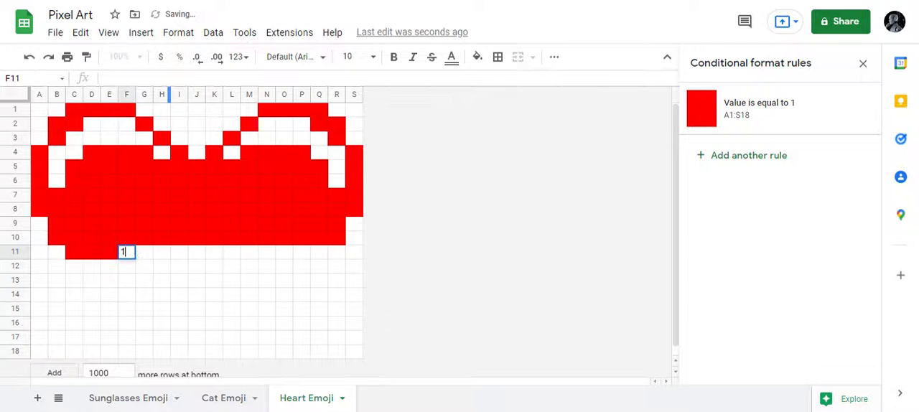
{"action": "key", "text": "Right"}
{"action": "key", "text": "1"}
{"action": "key", "text": "Right"}
{"action": "key", "text": "1"}
{"action": "key", "text": "Right"}
{"action": "key", "text": "1"}
{"action": "key", "text": "Right"}
{"action": "key", "text": "1"}
{"action": "key", "text": "Right"}
{"action": "key", "text": "1"}
{"action": "key", "text": "Right"}
{"action": "key", "text": "1"}
{"action": "key", "text": "Right"}
{"action": "key", "text": "1"}
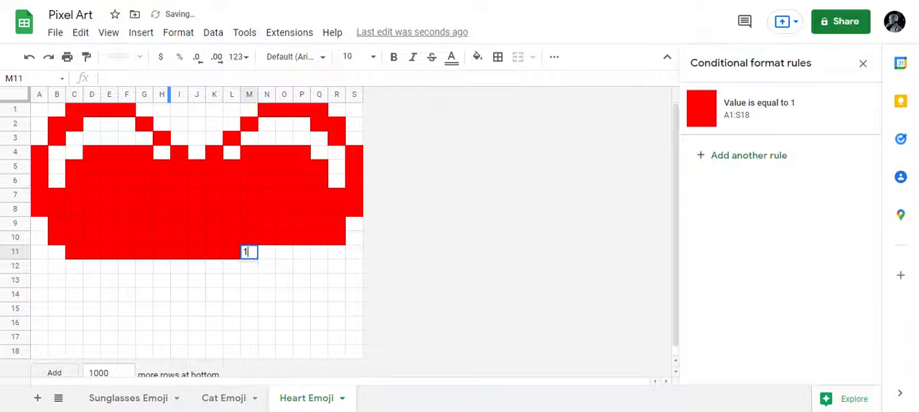
{"action": "key", "text": "Right"}
{"action": "key", "text": "1"}
{"action": "key", "text": "Right"}
{"action": "key", "text": "1"}
{"action": "key", "text": "Right"}
{"action": "key", "text": "1"}
{"action": "key", "text": "Right"}
{"action": "key", "text": "1"}
{"action": "key", "text": "Right"}
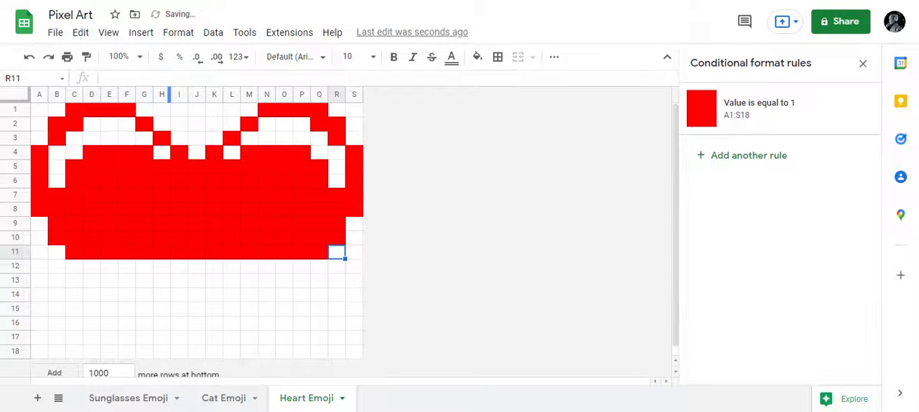
Step: Enter 1 in each of the cells P12 back to D12, including the skipped E12, to color the twelfth row
{"action": "key", "text": "Down"}
{"action": "key", "text": "Left"}
{"action": "key", "text": "Left"}
{"action": "key", "text": "1"}
{"action": "key", "text": "Left"}
{"action": "key", "text": "1"}
{"action": "key", "text": "Left"}
{"action": "key", "text": "1"}
{"action": "key", "text": "Left"}
{"action": "key", "text": "1"}
{"action": "key", "text": "Left"}
{"action": "key", "text": "1"}
{"action": "key", "text": "Left"}
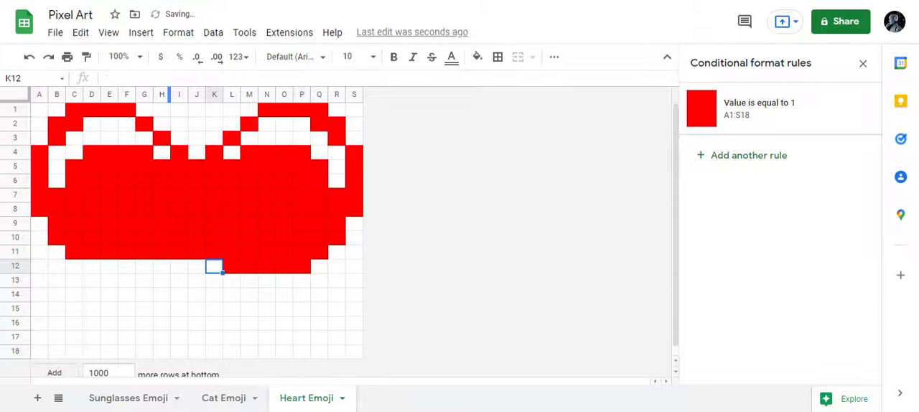
{"action": "key", "text": "1"}
{"action": "key", "text": "Left"}
{"action": "key", "text": "1"}
{"action": "key", "text": "Left"}
{"action": "key", "text": "1"}
{"action": "key", "text": "Left"}
{"action": "key", "text": "1"}
{"action": "key", "text": "Left"}
{"action": "key", "text": "1"}
{"action": "key", "text": "Left"}
Step: Enter 1 in each of the cells E13 to O13, including the skipped N13, to color the thirteenth row
{"action": "key", "text": "1"}
{"action": "key", "text": "Left"}
{"action": "key", "text": "1"}
{"action": "key", "text": "Left"}
{"action": "key", "text": "1"}
{"action": "key", "text": "Left"}
{"action": "key", "text": "1"}
{"action": "key", "text": "Left"}
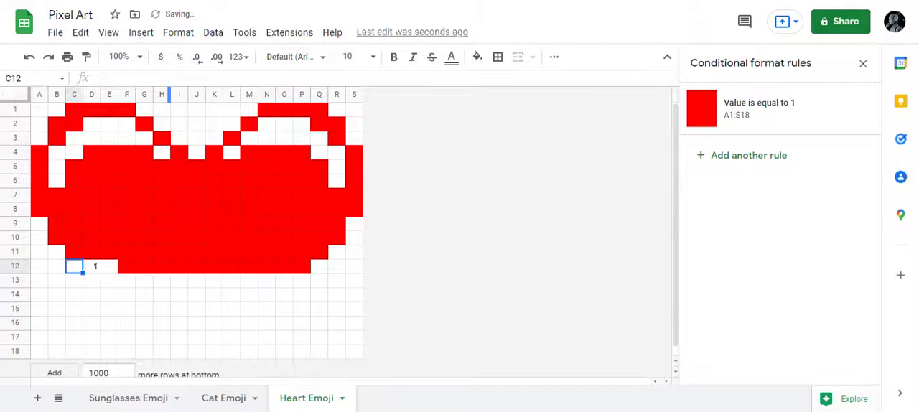
{"action": "key", "text": "Right"}
{"action": "key", "text": "Right"}
{"action": "key", "text": "1"}
{"action": "key", "text": "Down"}
{"action": "key", "text": "1"}
{"action": "key", "text": "Right"}
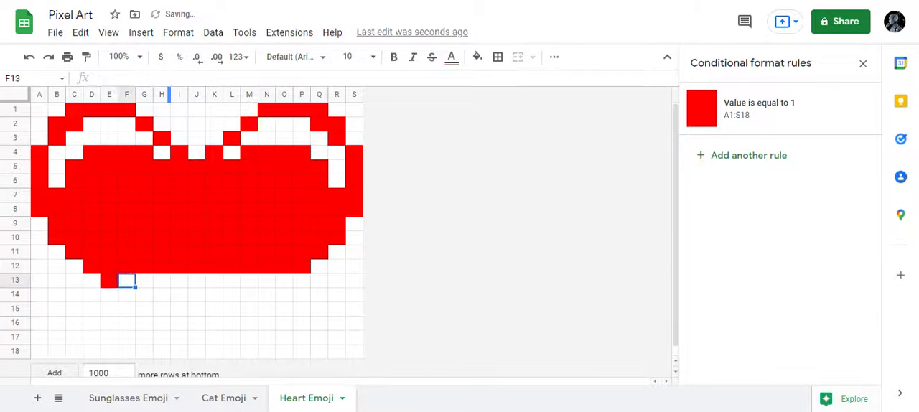
{"action": "key", "text": "1"}
{"action": "key", "text": "Right"}
{"action": "key", "text": "1"}
{"action": "key", "text": "Right"}
{"action": "key", "text": "1"}
{"action": "key", "text": "Right"}
{"action": "key", "text": "Right"}
{"action": "key", "text": "1"}
{"action": "key", "text": "Right"}
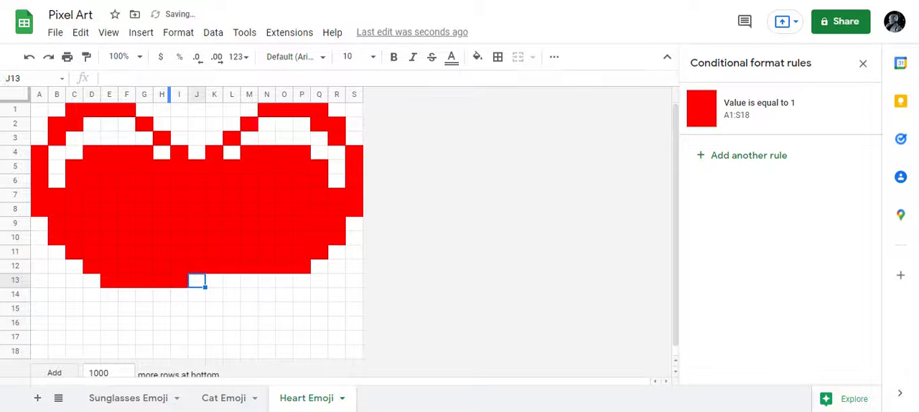
{"action": "key", "text": "1"}
{"action": "key", "text": "Right"}
{"action": "key", "text": "1"}
{"action": "key", "text": "Right"}
{"action": "key", "text": "1"}
{"action": "key", "text": "Right"}
{"action": "key", "text": "Right"}
Step: Enter 1 in each of the cells N14 back to F14 to color the fourteenth row
{"action": "key", "text": "1"}
{"action": "key", "text": "Left"}
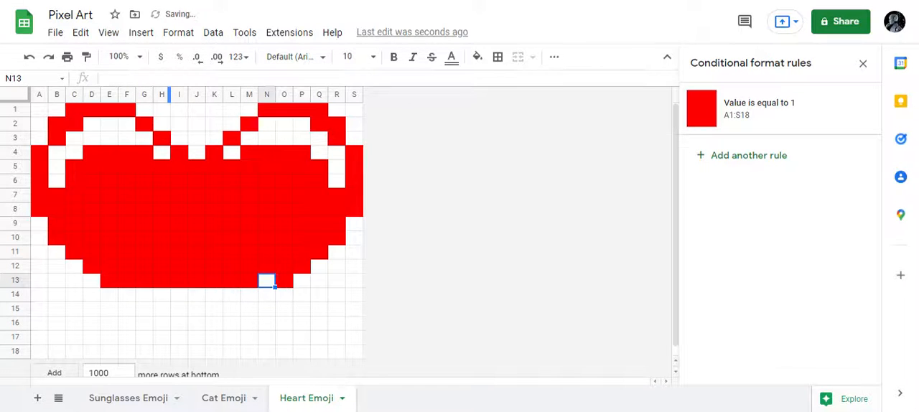
{"action": "type", "text": "1"}
{"action": "key", "text": "Return"}
{"action": "key", "text": "Left"}
{"action": "key", "text": "1"}
{"action": "key", "text": "Left"}
{"action": "key", "text": "1"}
{"action": "key", "text": "Left"}
{"action": "key", "text": "1"}
{"action": "key", "text": "Left"}
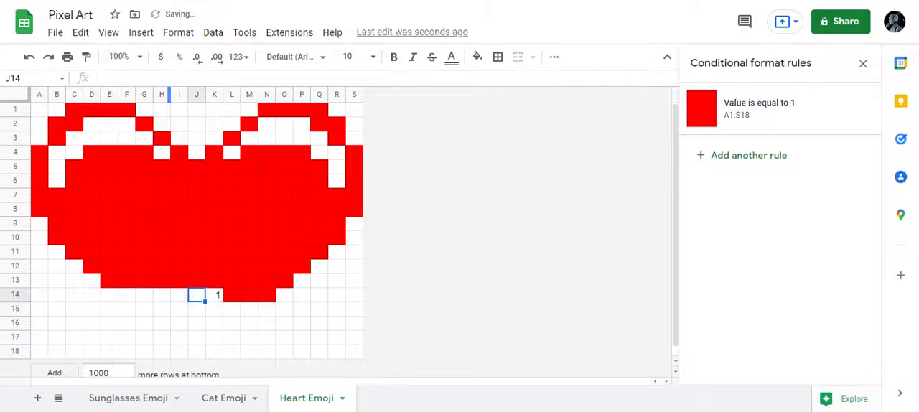
{"action": "key", "text": "1"}
{"action": "key", "text": "Left"}
{"action": "key", "text": "1"}
{"action": "key", "text": "Left"}
{"action": "key", "text": "1"}
{"action": "key", "text": "Left"}
{"action": "key", "text": "1"}
{"action": "key", "text": "Left"}
{"action": "key", "text": "Down"}
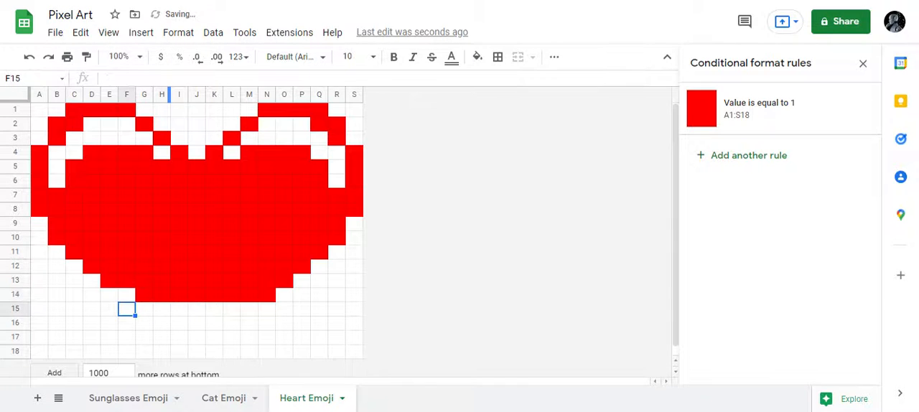
{"action": "key", "text": "Up"}
{"action": "type", "text": "1"}
Step: Enter 1 in each of the cells G15 to M15 to color the fifteenth row
{"action": "key", "text": "Down"}
{"action": "key", "text": "Right"}
{"action": "type", "text": "1"}
{"action": "key", "text": "Right"}
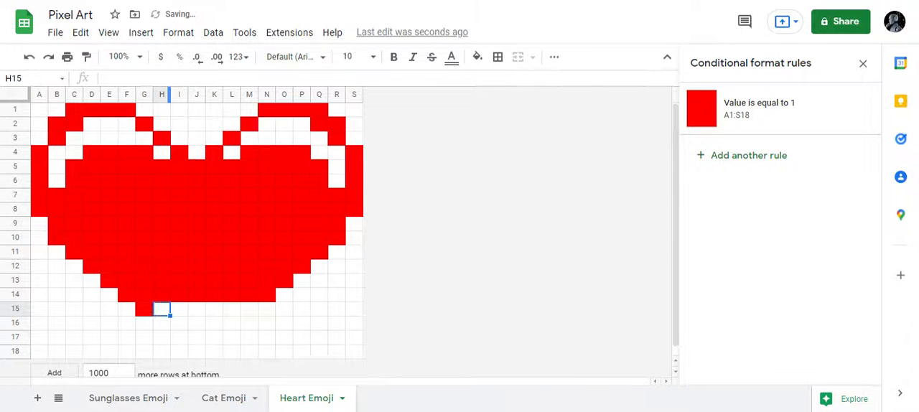
{"action": "type", "text": "1"}
{"action": "key", "text": "Right"}
{"action": "key", "text": "1"}
{"action": "key", "text": "Right"}
{"action": "key", "text": "1"}
{"action": "key", "text": "Right"}
Step: Enter 1 in each of the cells L16 back to H16 to color the sixteenth row
{"action": "key", "text": "1"}
{"action": "key", "text": "Right"}
{"action": "key", "text": "1"}
{"action": "key", "text": "Right"}
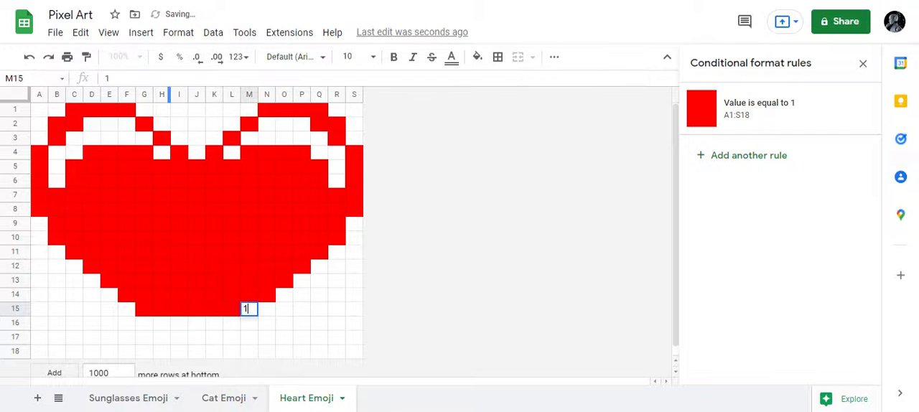
{"action": "type", "text": "1"}
{"action": "key", "text": "Down"}
{"action": "key", "text": "Left"}
{"action": "type", "text": "1"}
{"action": "key", "text": "Left"}
{"action": "key", "text": "1"}
{"action": "key", "text": "Left"}
{"action": "type", "text": "1"}
{"action": "key", "text": "Left"}
{"action": "key", "text": "1"}
{"action": "key", "text": "Left"}
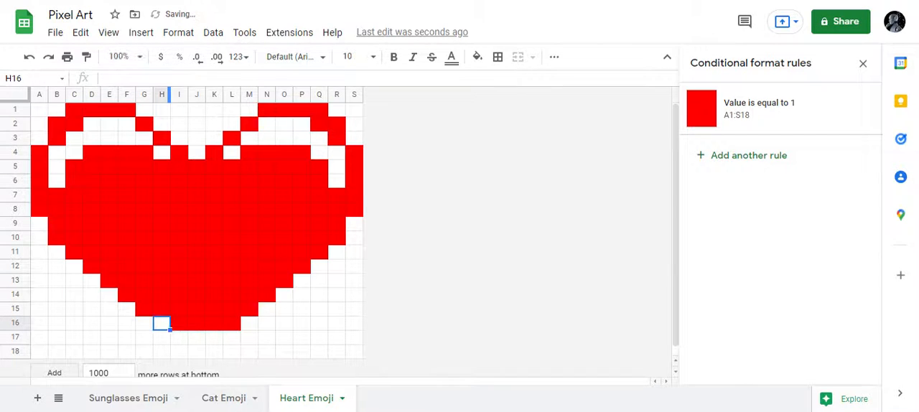
{"action": "type", "text": "1"}
Step: Enter 1 in each of the cells I17 to K17 to color the seventeenth row
{"action": "key", "text": "Down"}
{"action": "key", "text": "Right"}
{"action": "type", "text": "1"}
{"action": "key", "text": "Right"}
{"action": "type", "text": "1"}
{"action": "key", "text": "Right"}
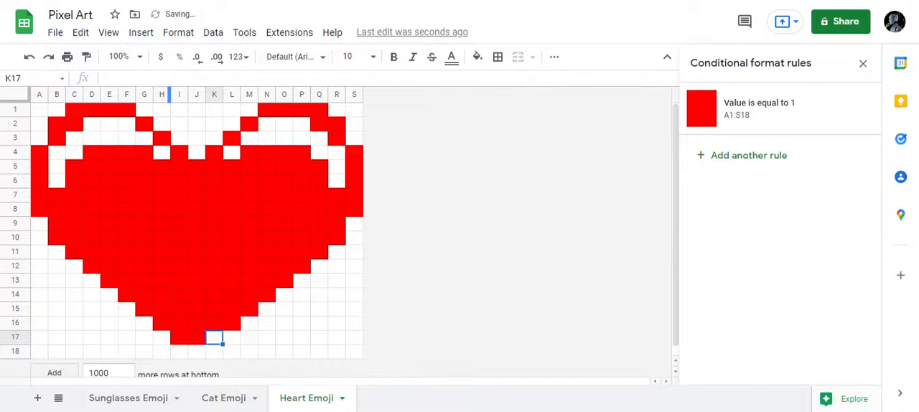
Step: Enter 1 in cell J18 to color the bottom tip of the heart
{"action": "key", "text": "Down"}
{"action": "key", "text": "Left"}
{"action": "type", "text": "1"}
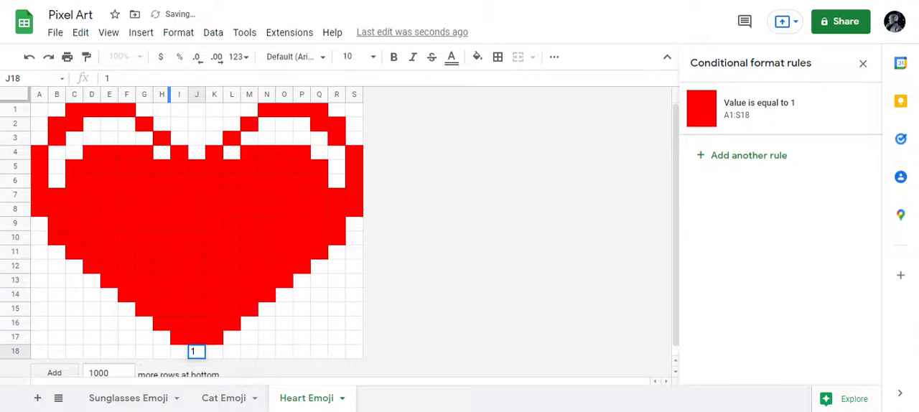
{"action": "key", "text": "Right"}
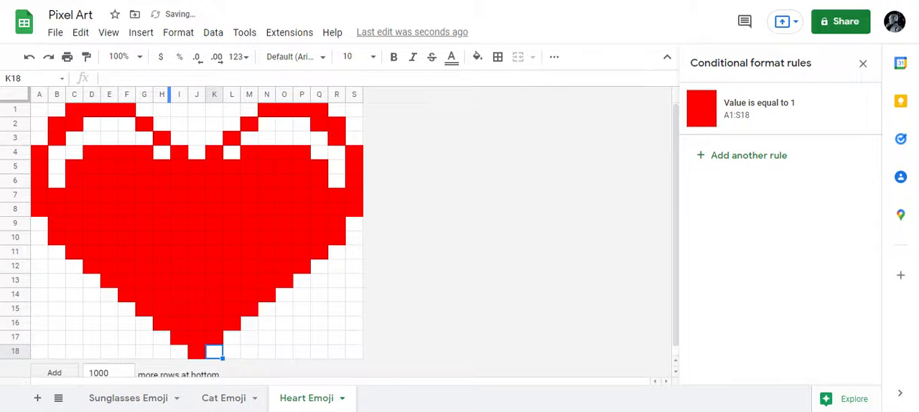
Step: Hide the gridlines on the Heart Emoji sheet
{"action": "left_click", "coordinate": [112, 36]}
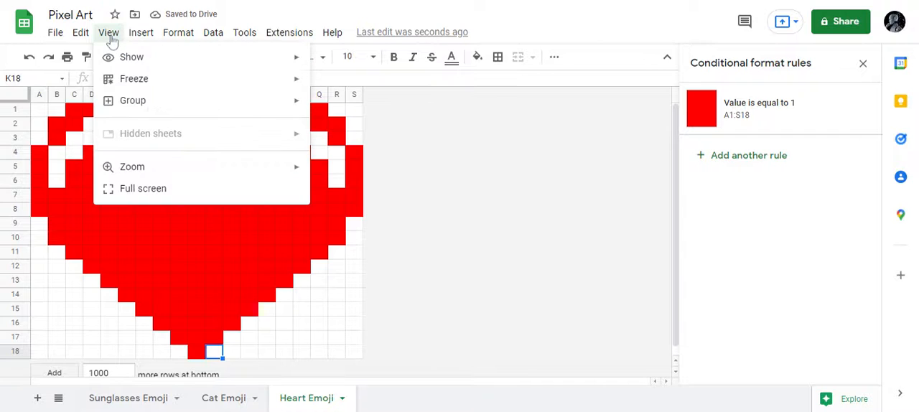
{"action": "mouse_move", "coordinate": [128, 59]}
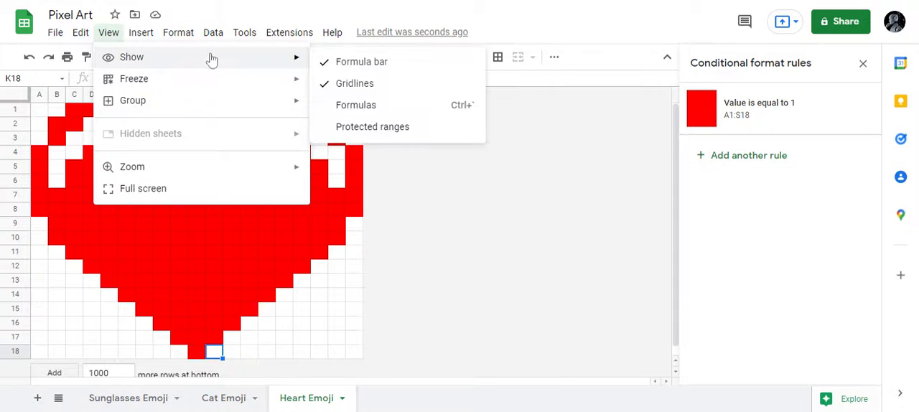
{"action": "left_click", "coordinate": [339, 83]}
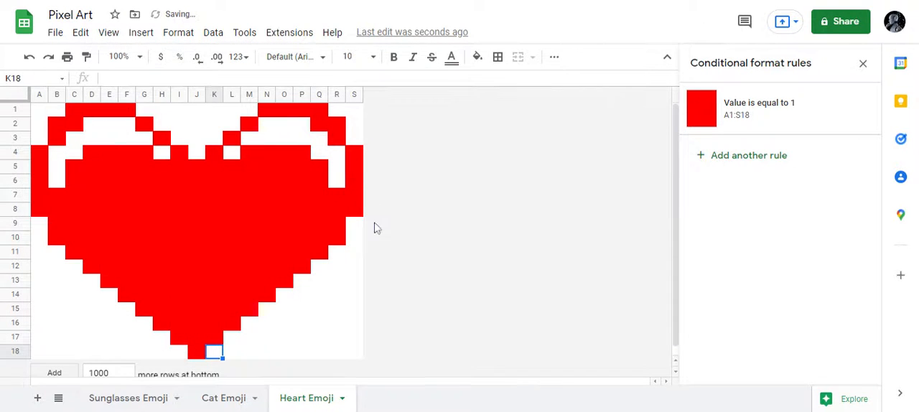